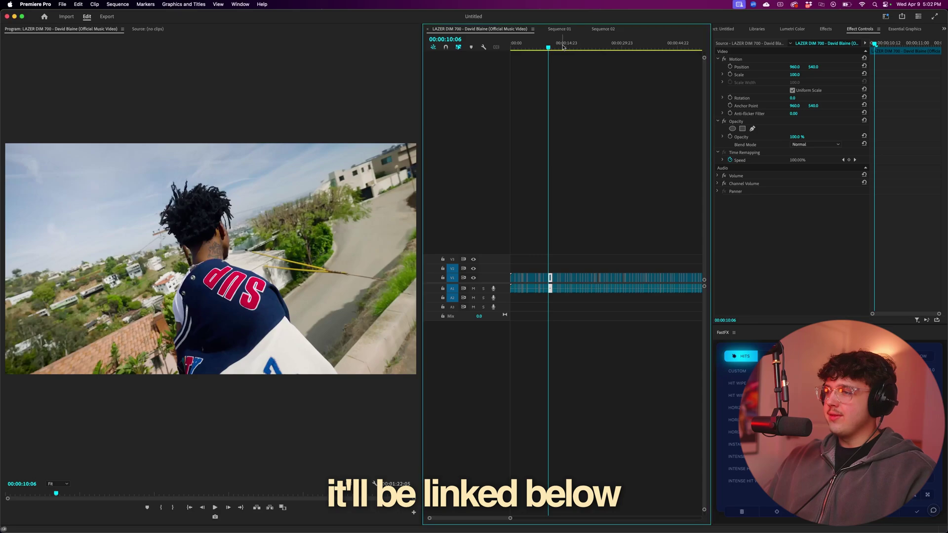
Scrub through the music video sequence to about 00:00:29:11 and play it back.
{"action": "left_click", "coordinate": [568, 45]}
{"action": "left_click_drag", "start_coordinate": [568, 46], "coordinate": [618, 58]}
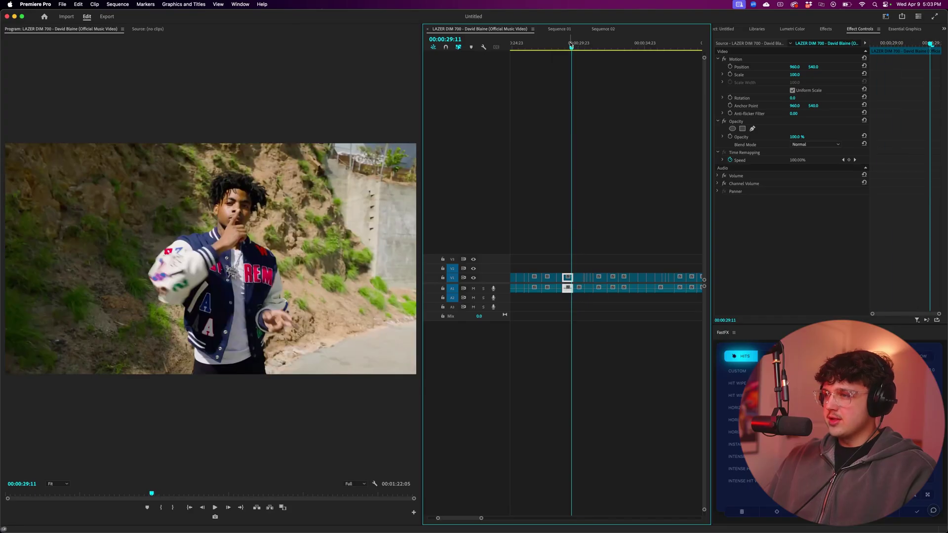
{"action": "key", "text": "space"}
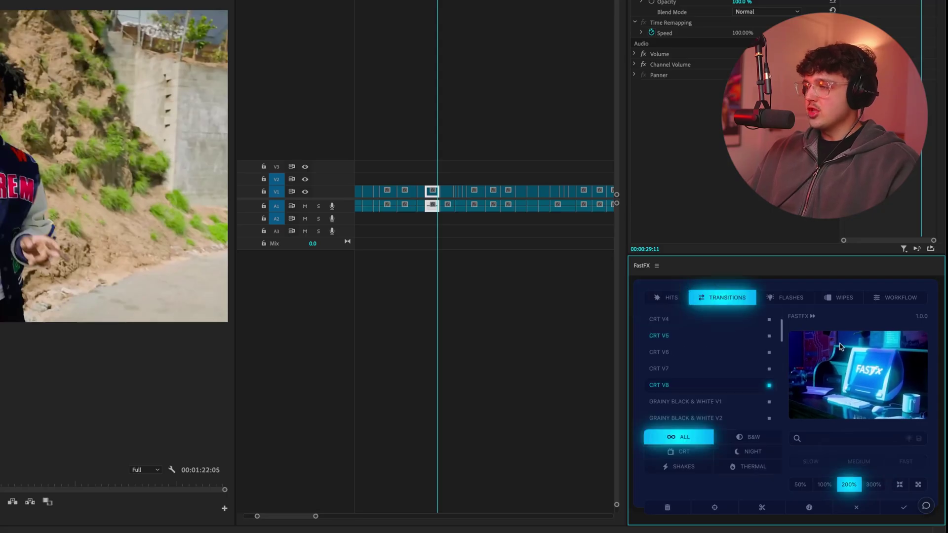
{"action": "left_click", "coordinate": [790, 298]}
{"action": "left_click", "coordinate": [841, 298]}
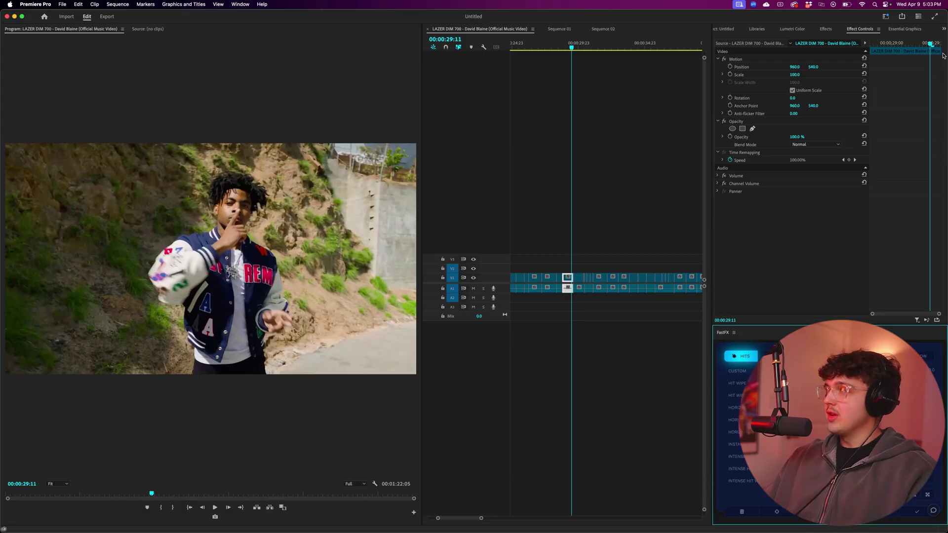
Create a new adjustment layer in the project with the default settings.
{"action": "left_click", "coordinate": [943, 29]}
{"action": "left_click", "coordinate": [922, 37]}
{"action": "right_click", "coordinate": [779, 233]}
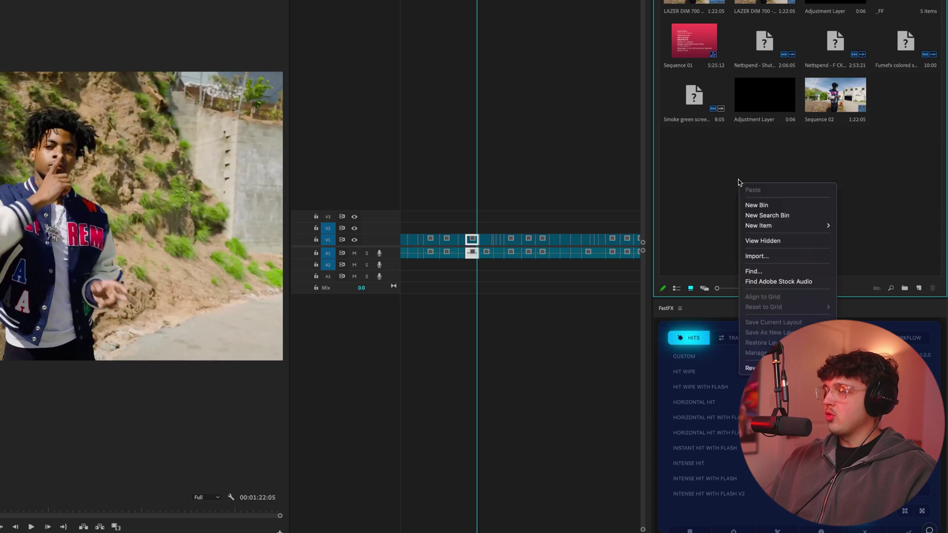
{"action": "mouse_move", "coordinate": [765, 227]}
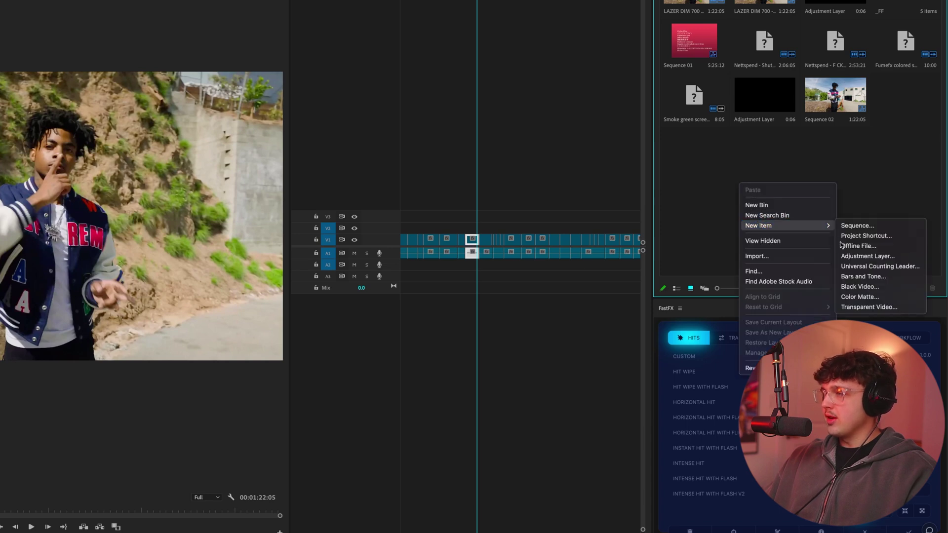
{"action": "left_click", "coordinate": [868, 259]}
{"action": "left_click", "coordinate": [419, 267]}
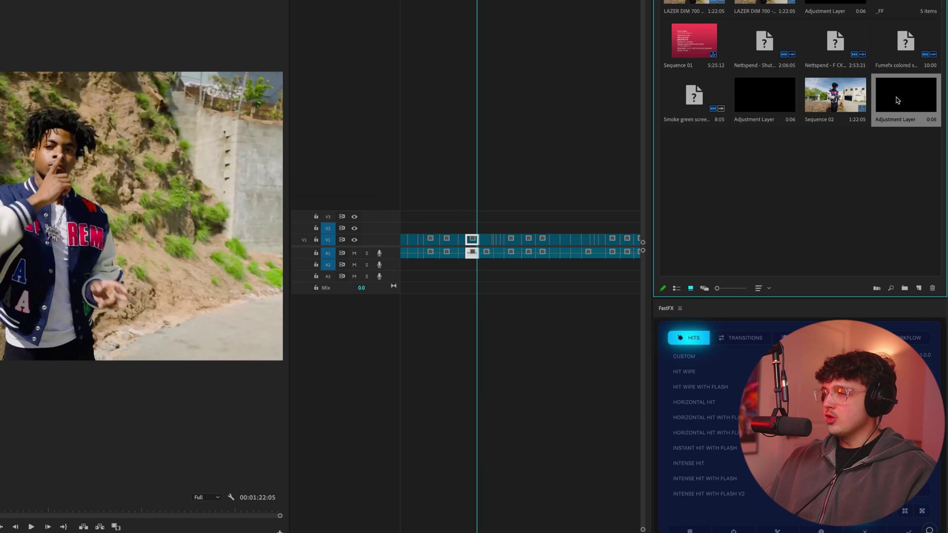
Place the new adjustment layer on track V2, ending at the cut just after 00:00:29:11.
{"action": "left_click_drag", "start_coordinate": [897, 101], "coordinate": [501, 193]}
{"action": "left_click_drag", "start_coordinate": [476, 227], "coordinate": [537, 231]}
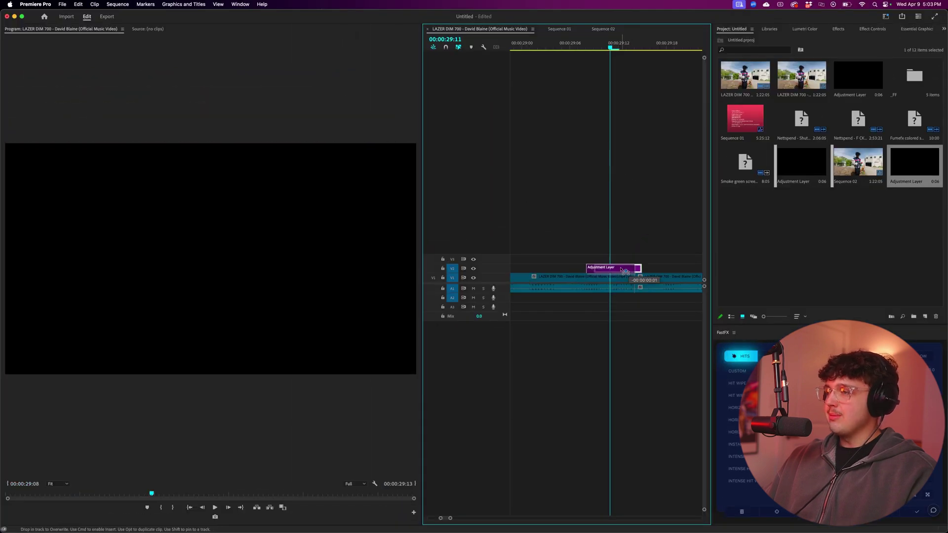
{"action": "left_click_drag", "start_coordinate": [625, 271], "coordinate": [607, 268]}
{"action": "scroll", "coordinate": [639, 260], "scroll_direction": "down", "scroll_amount": 2}
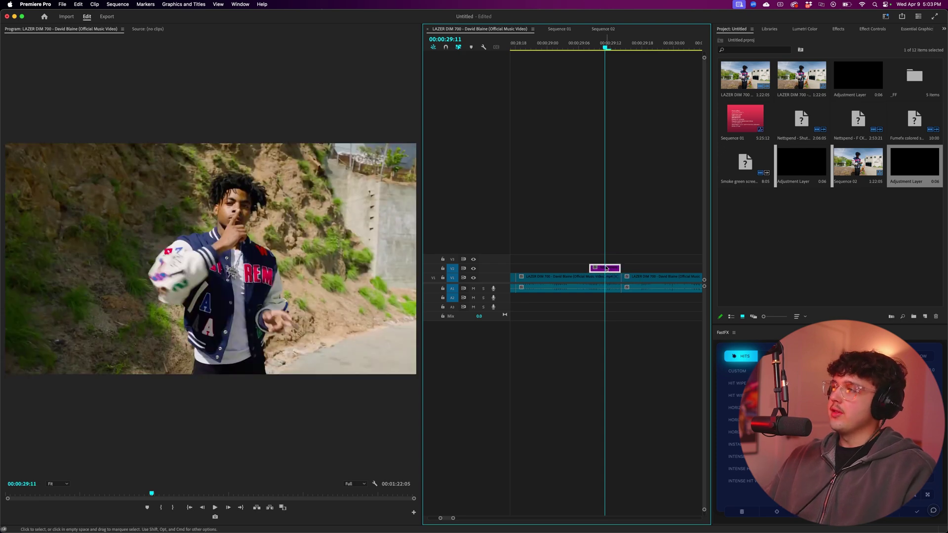
Find the Transform effect in the Distort video effects and apply it to the adjustment layer.
{"action": "left_click", "coordinate": [837, 29]}
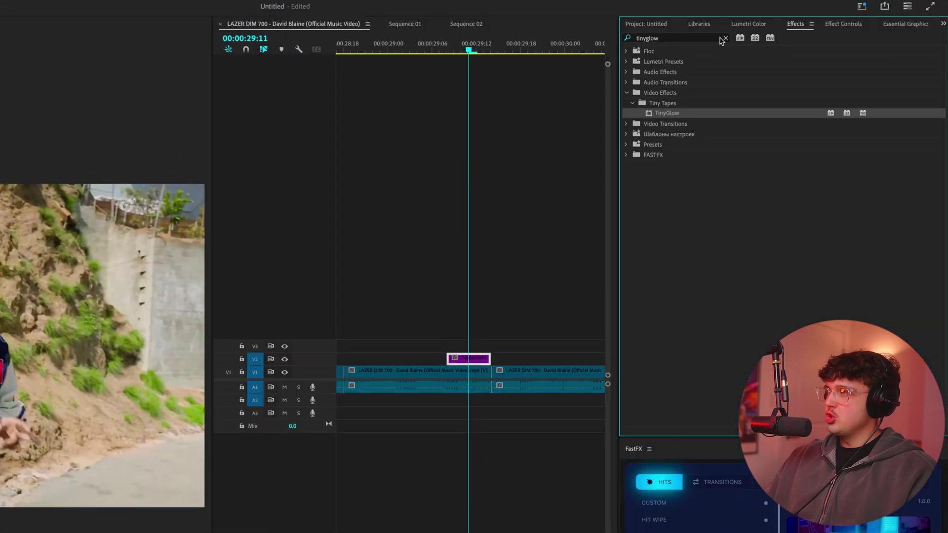
{"action": "left_click", "coordinate": [725, 38]}
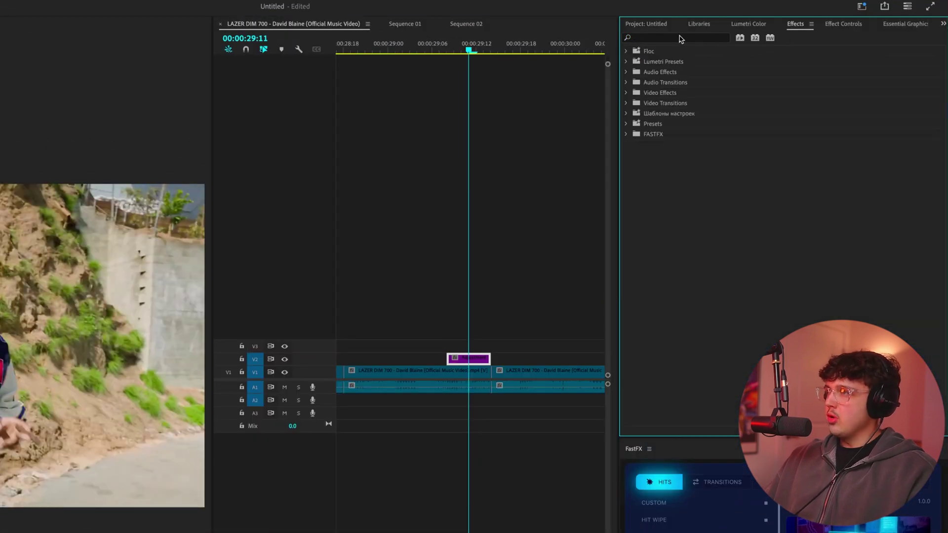
{"action": "left_click", "coordinate": [680, 39]}
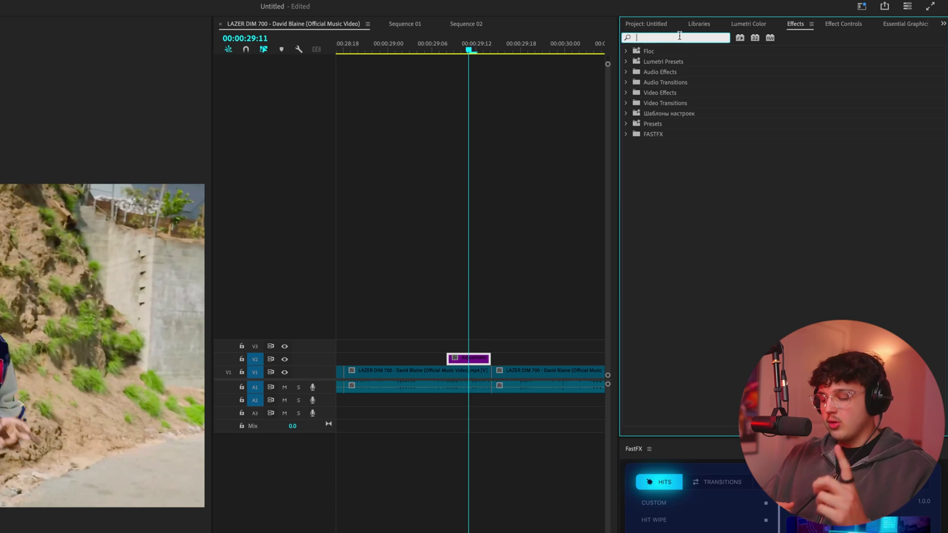
{"action": "type", "text": "trans"}
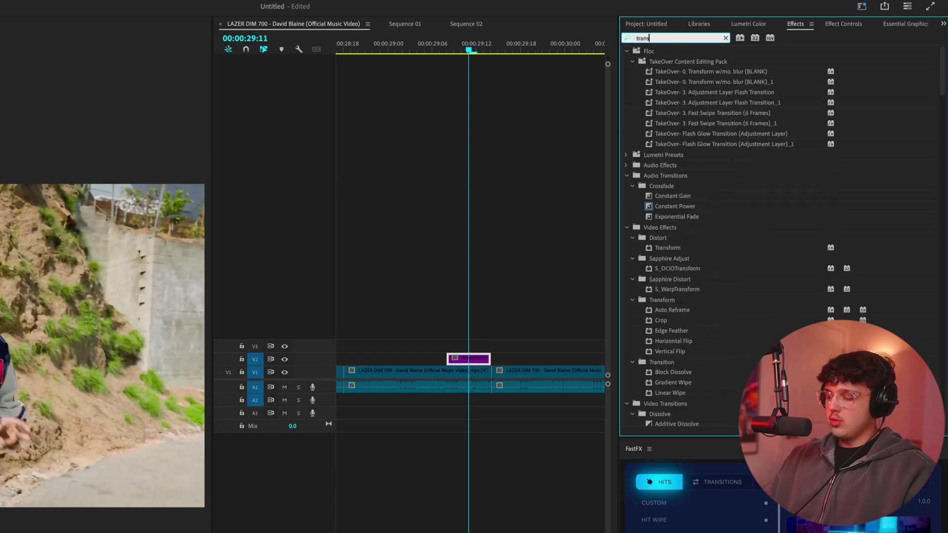
{"action": "type", "text": "form"}
{"action": "left_click", "coordinate": [668, 144]}
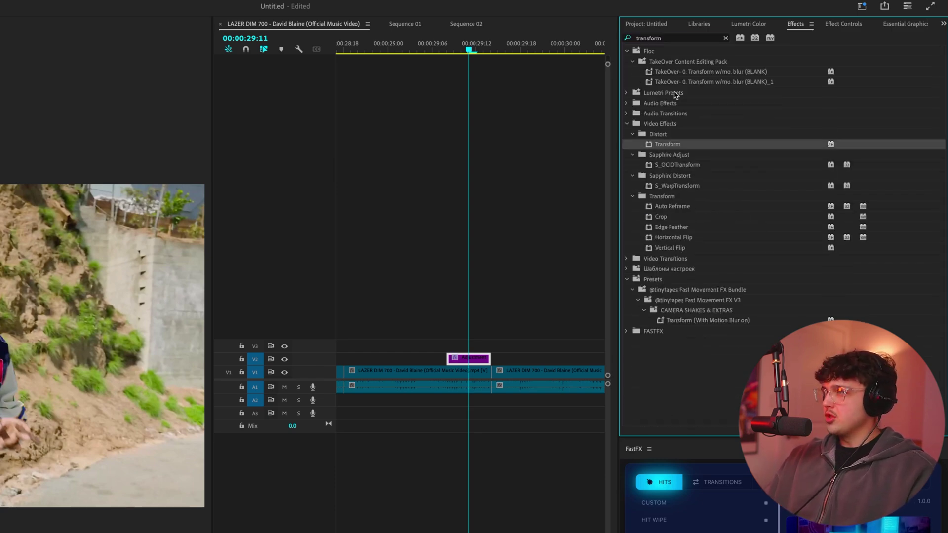
Find the Lumetri Color effect and apply it to the adjustment layer.
{"action": "left_click", "coordinate": [726, 39]}
{"action": "type", "text": "lumetri"}
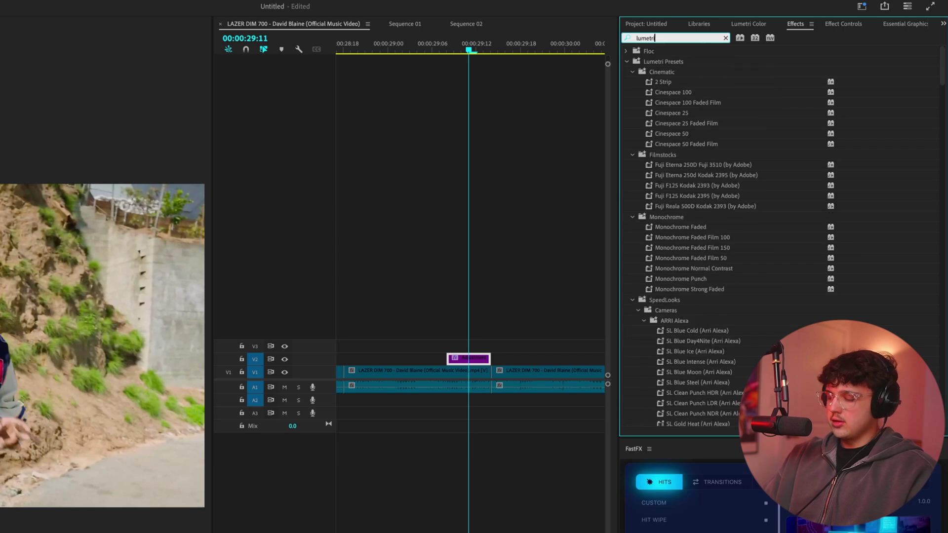
{"action": "type", "text": " col"}
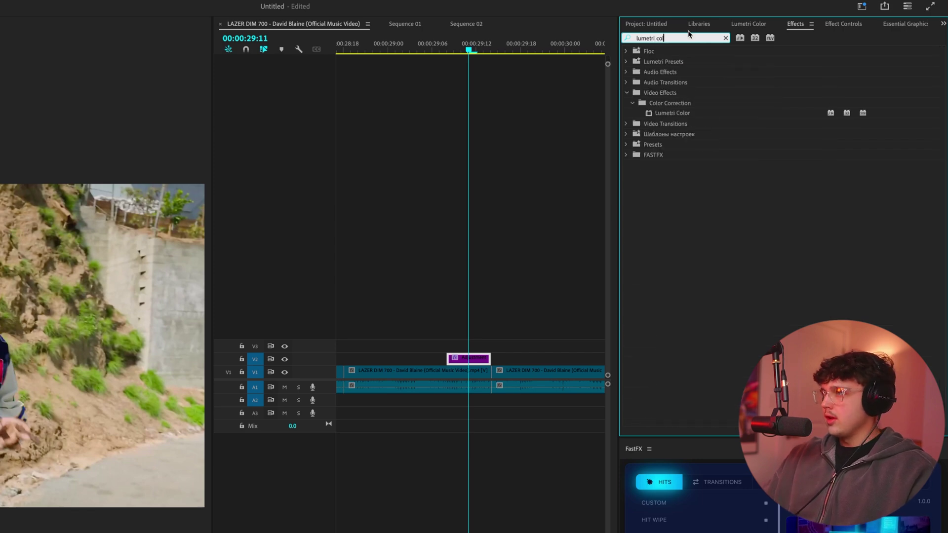
{"action": "left_click_drag", "start_coordinate": [690, 117], "coordinate": [482, 362]}
Apply Directional Blur to the adjustment layer and switch off its Transform and Directional Blur effects.
{"action": "left_click", "coordinate": [667, 38]}
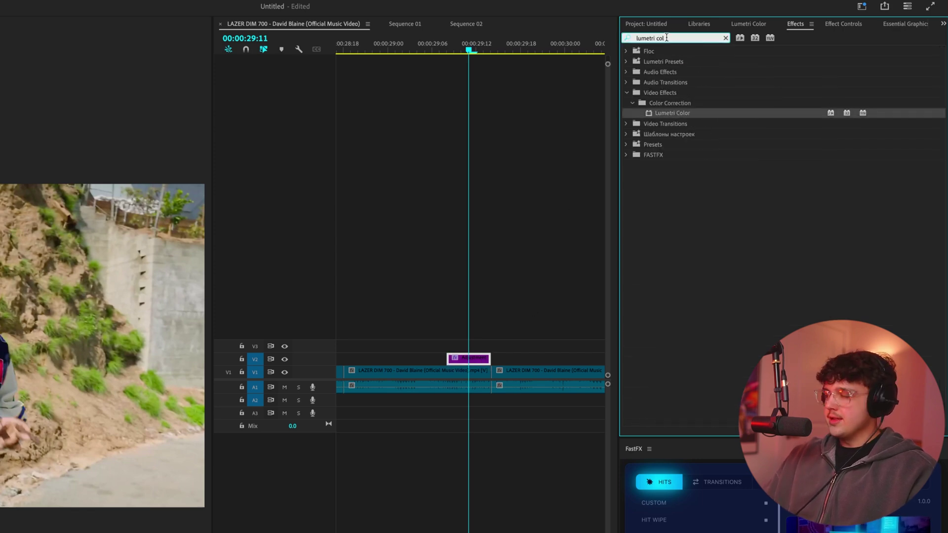
{"action": "key", "text": "ctrl+a"}
{"action": "type", "text": "dir"}
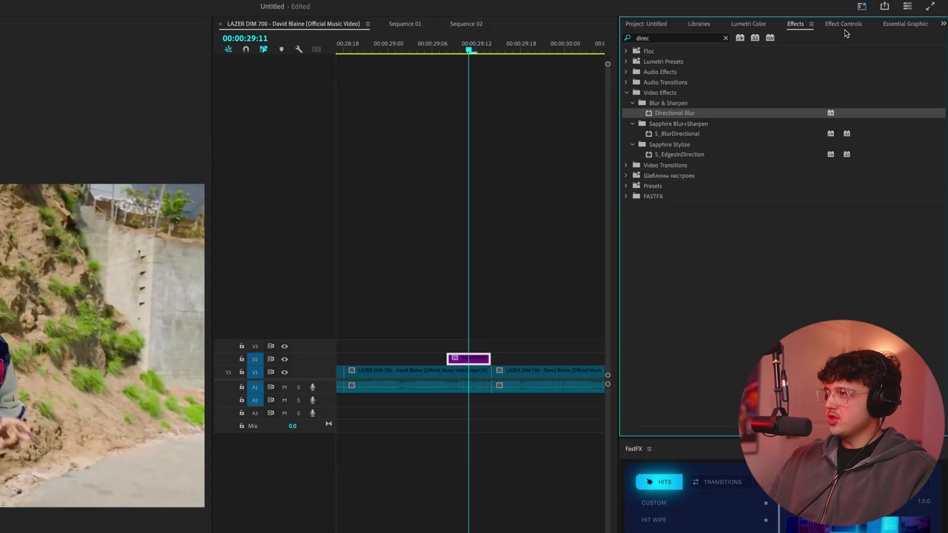
{"action": "left_click", "coordinate": [841, 25]}
{"action": "left_click", "coordinate": [641, 218]}
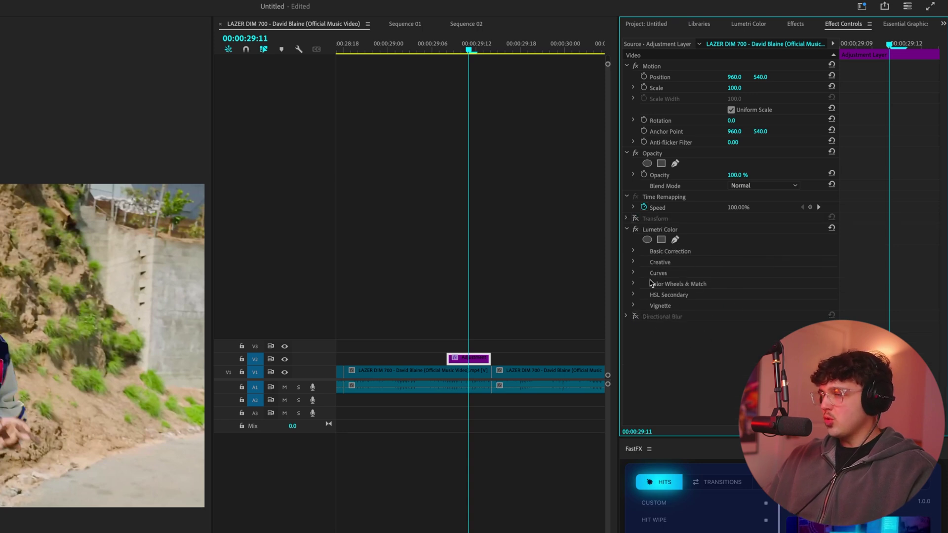
Move the adjustment layer on V2 to start at 00:00:29:11 so it is centred over the cut.
{"action": "scroll", "coordinate": [499, 358], "scroll_direction": "up", "scroll_amount": 1, "text": "alt"}
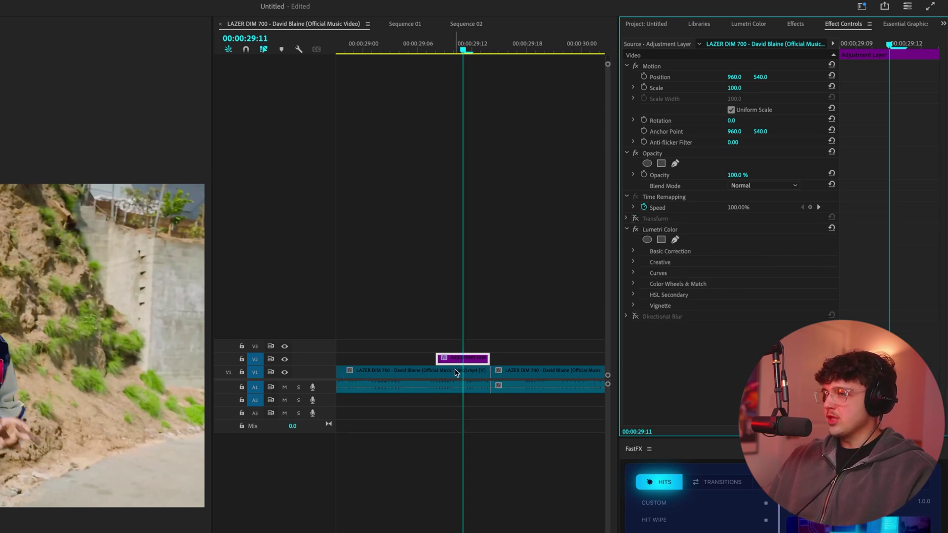
{"action": "left_click_drag", "start_coordinate": [466, 359], "coordinate": [496, 363]}
{"action": "scroll", "coordinate": [506, 321], "scroll_direction": "down", "scroll_amount": 1, "text": "alt"}
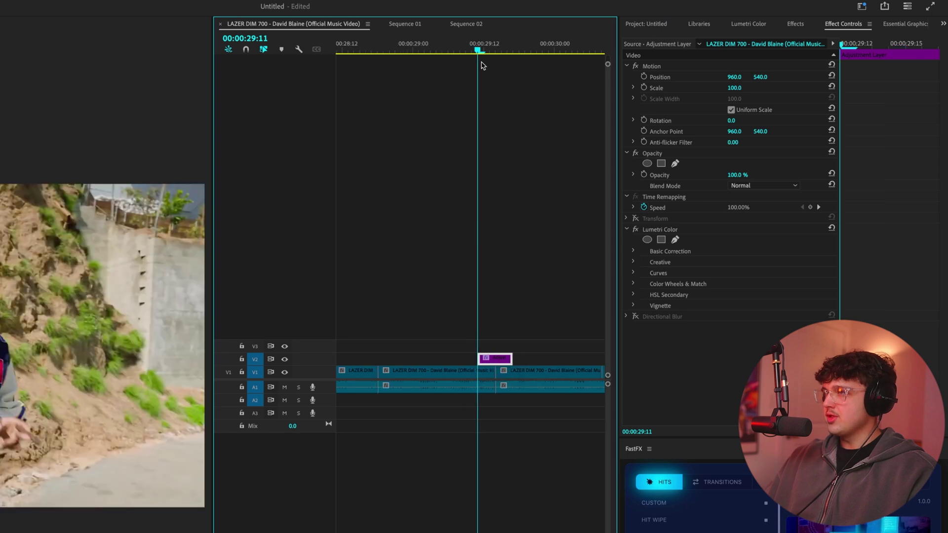
{"action": "scroll", "coordinate": [518, 148], "scroll_direction": "up", "scroll_amount": 2}
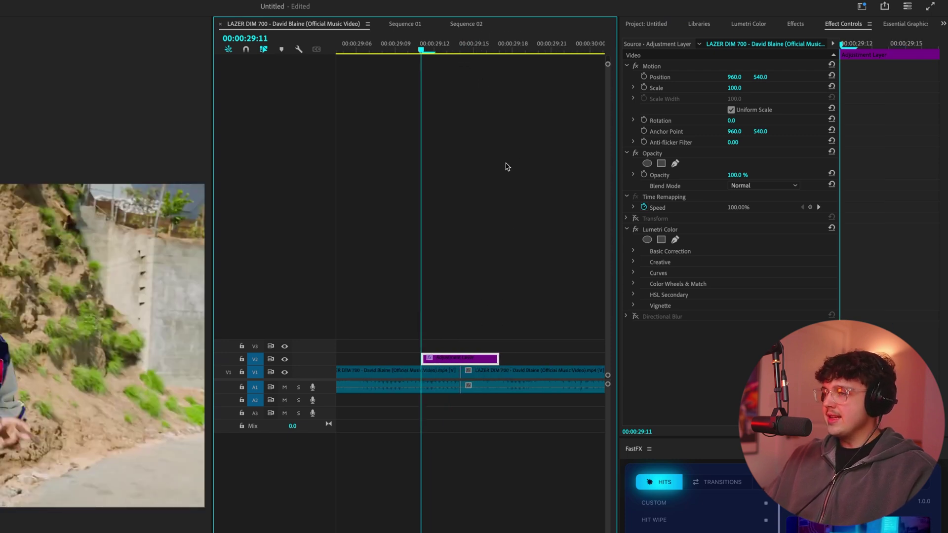
Step through the frames under the adjustment layer and park the playhead on the cut at 00:00:29:14.
{"action": "key", "text": "Right"}
{"action": "key", "text": "Right"}
{"action": "key", "text": "Right"}
{"action": "key", "text": "Right"}
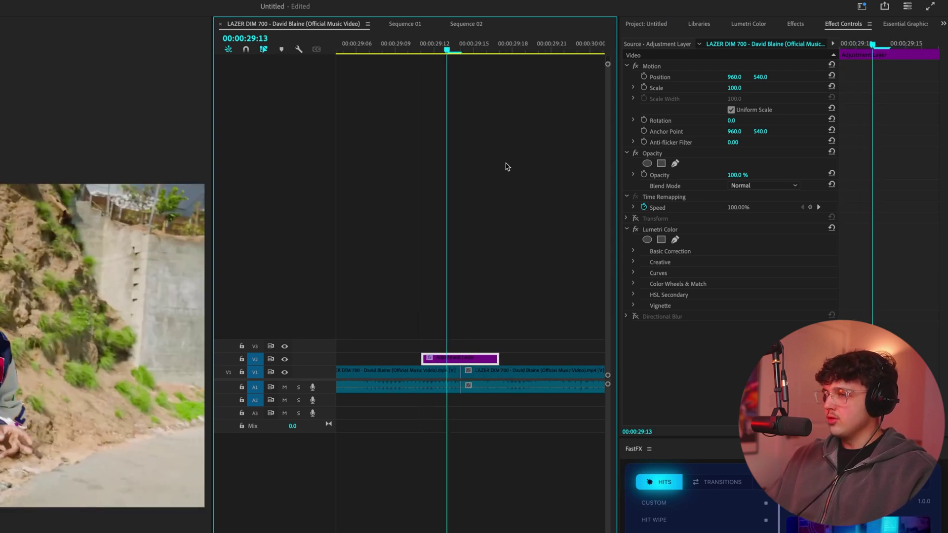
{"action": "key", "text": "Right"}
{"action": "key", "text": "Right"}
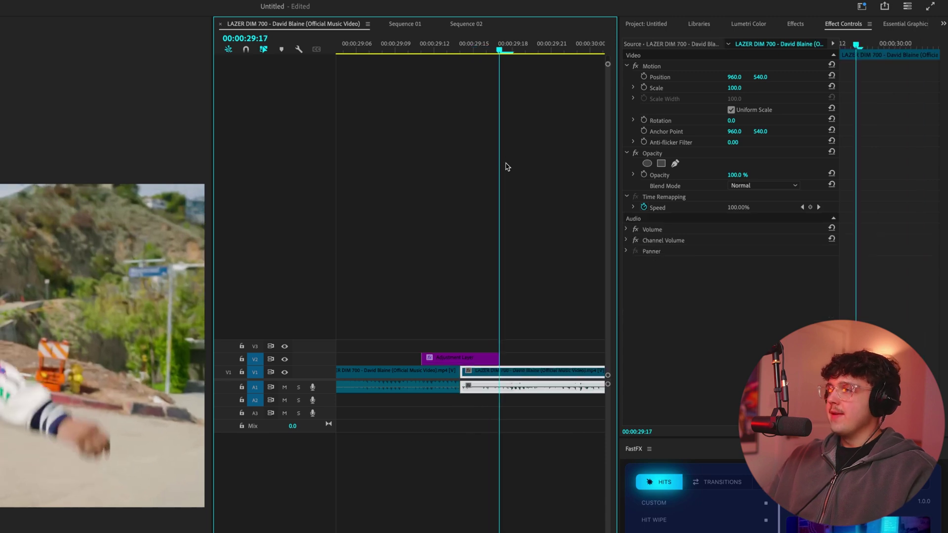
{"action": "left_click_drag", "start_coordinate": [443, 49], "coordinate": [464, 51]}
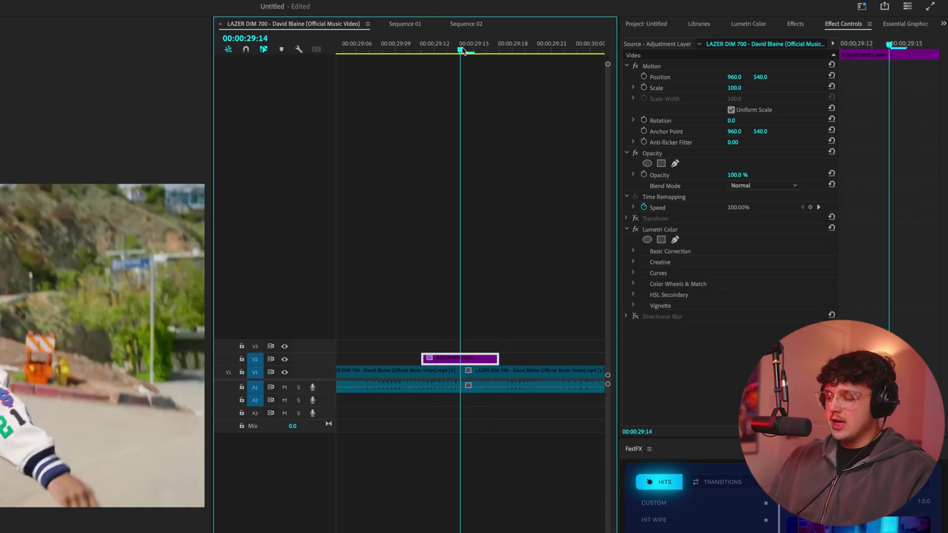
{"action": "key", "text": "c"}
{"action": "left_click", "coordinate": [472, 359]}
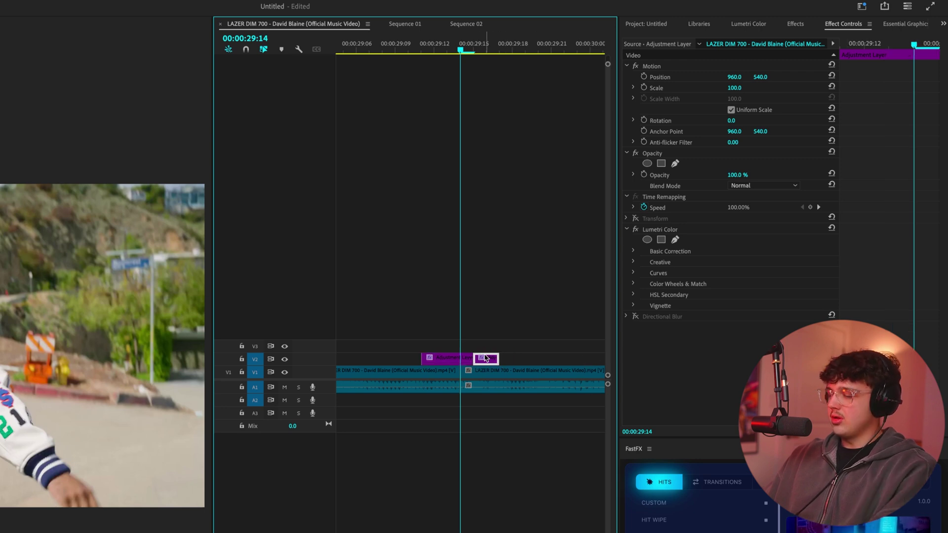
{"action": "key", "text": "Delete"}
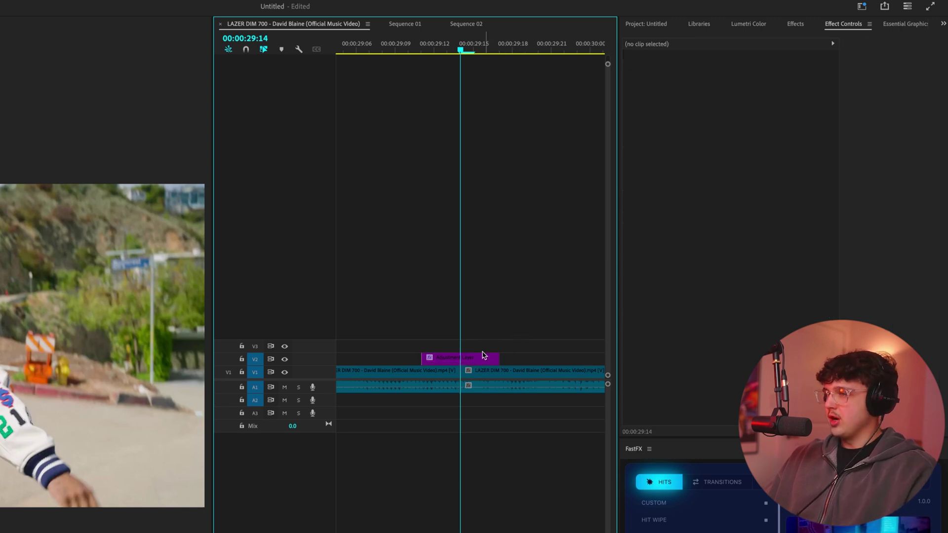
Set the adjustment layer's Lumetri Exposure to 6.0 and add an Exposure keyframe on the cut at 00:00:29:14.
{"action": "left_click", "coordinate": [483, 357]}
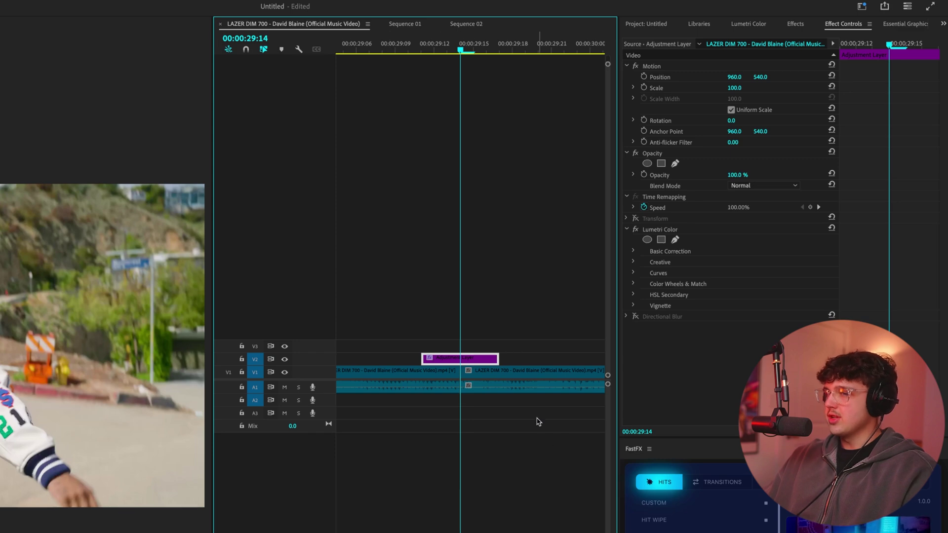
{"action": "left_click", "coordinate": [634, 165]}
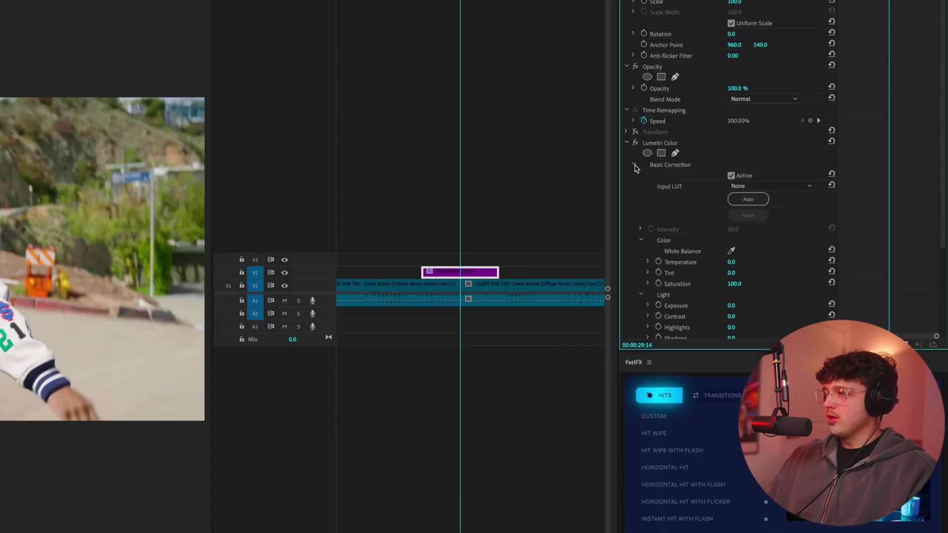
{"action": "scroll", "coordinate": [790, 296], "scroll_direction": "down", "scroll_amount": 2}
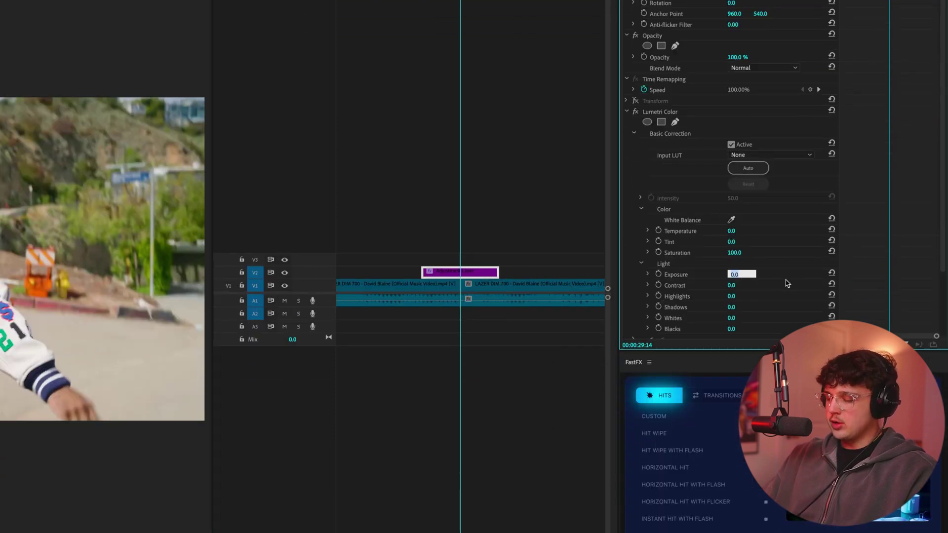
{"action": "type", "text": "6"}
{"action": "key", "text": "Return"}
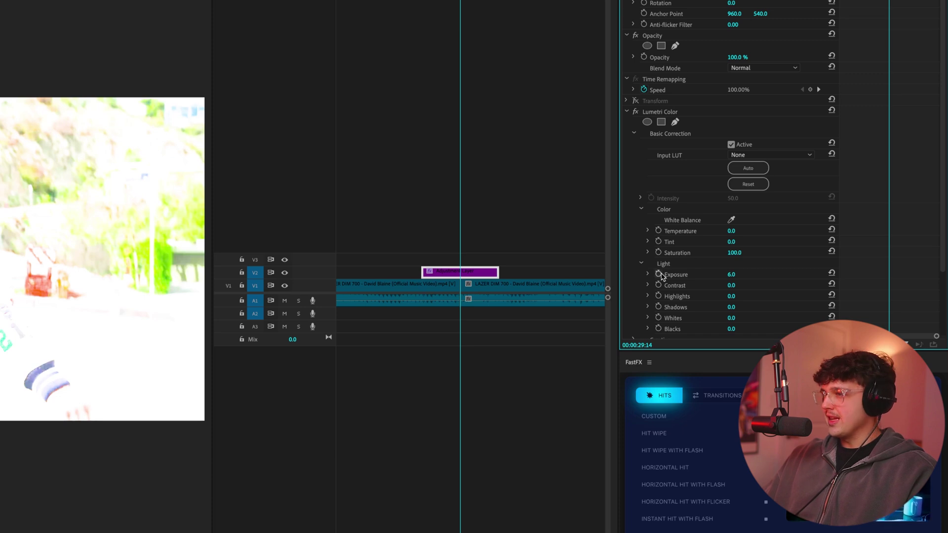
{"action": "scroll", "coordinate": [931, 232], "scroll_direction": "down", "scroll_amount": 1}
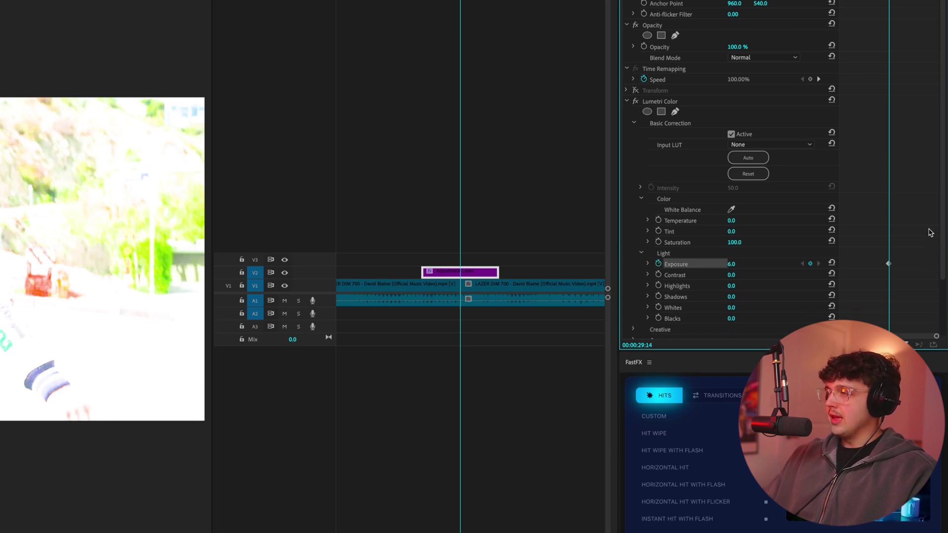
Reset Exposure to 0.0 two frames before the cut, at 00:00:29:12, to add a keyframe, and play back the flash.
{"action": "key", "text": "Left"}
{"action": "key", "text": "Left"}
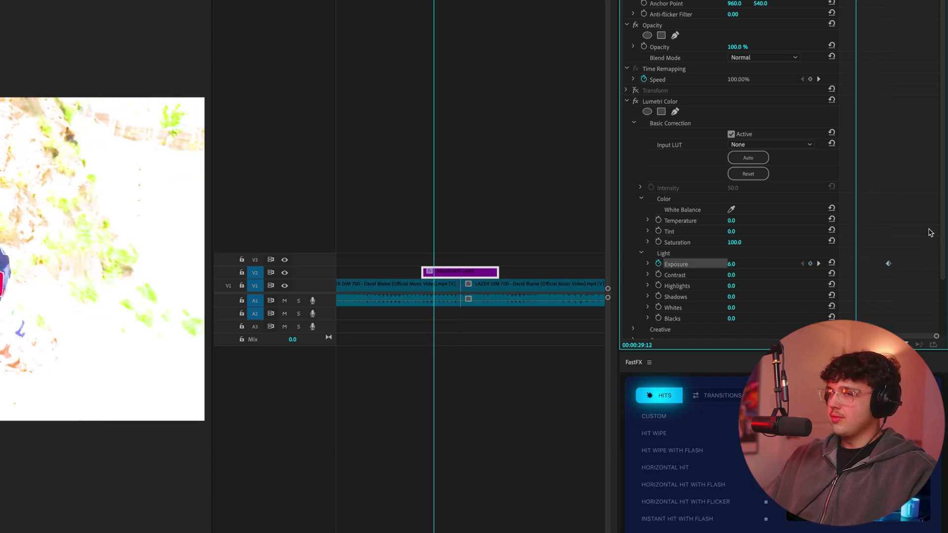
{"action": "left_click", "coordinate": [832, 264]}
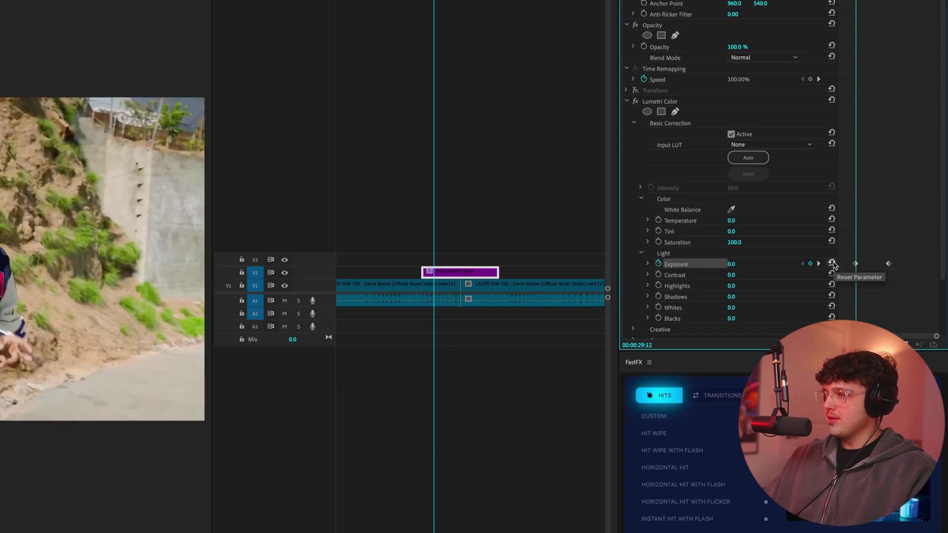
{"action": "key", "text": "space"}
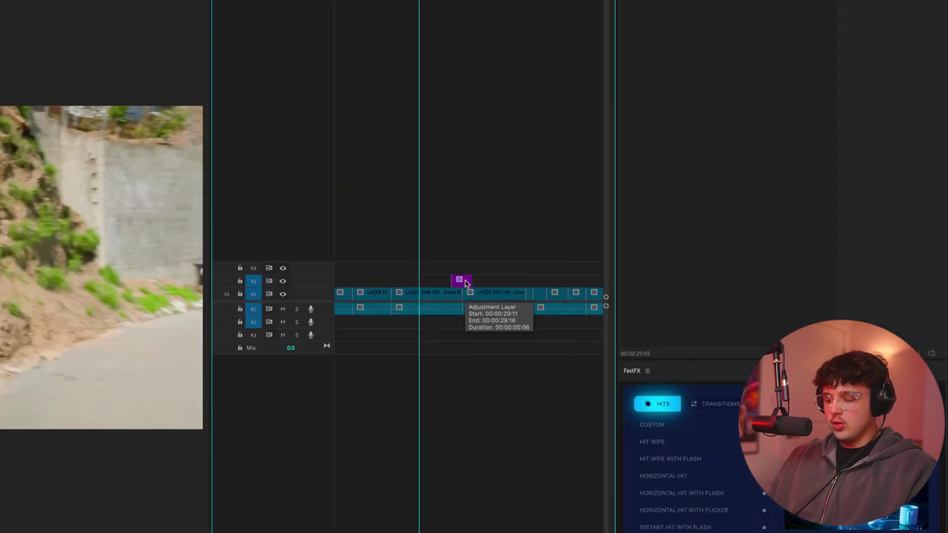
Duplicate the flash adjustment layer on V2 over the neighbouring cuts on both sides and play back the result.
{"action": "left_click_drag", "start_coordinate": [465, 283], "coordinate": [524, 281]}
{"action": "left_click_drag", "start_coordinate": [531, 45], "coordinate": [539, 45]}
{"action": "key", "text": "space"}
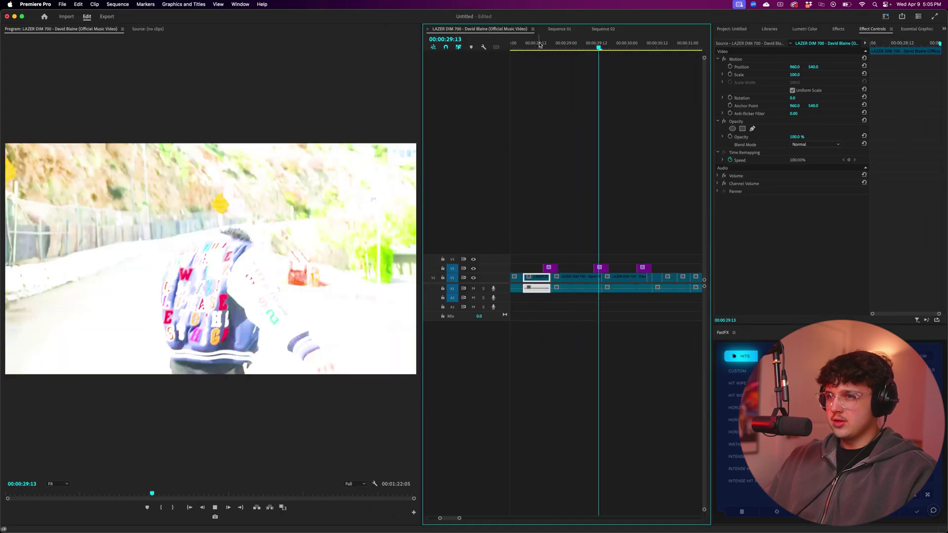
Shift the last flash adjustment layer on V2 so it straddles the nearby cut, and scrub through the flashes.
{"action": "left_click", "coordinate": [539, 45]}
{"action": "scroll", "coordinate": [650, 199], "scroll_direction": "up", "scroll_amount": 6}
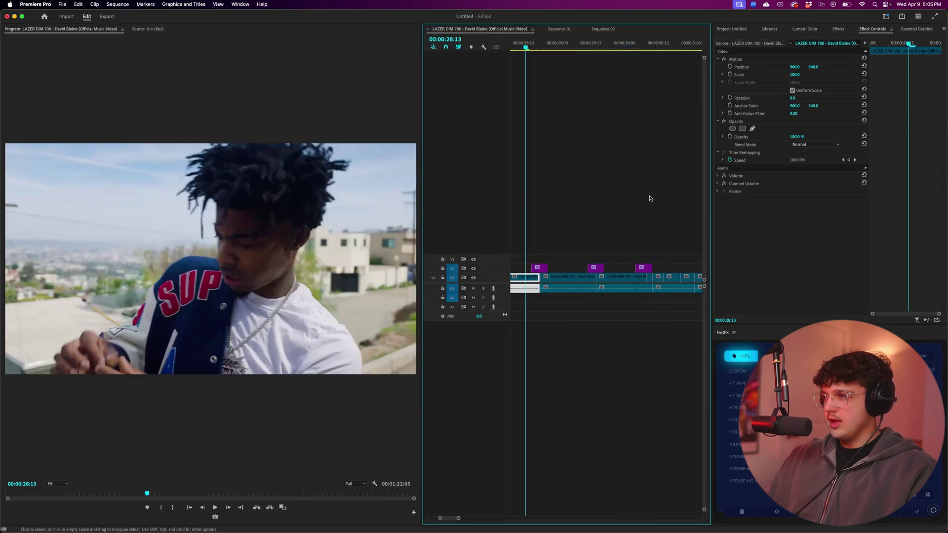
{"action": "left_click_drag", "start_coordinate": [639, 268], "coordinate": [659, 269]}
{"action": "left_click_drag", "start_coordinate": [641, 49], "coordinate": [659, 48]}
{"action": "scroll", "coordinate": [657, 69], "scroll_direction": "down", "scroll_amount": 3}
{"action": "scroll", "coordinate": [534, 47], "scroll_direction": "left", "scroll_amount": 3}
{"action": "mouse_move", "coordinate": [534, 45]}
{"action": "left_mouse_down"}
{"action": "mouse_move", "coordinate": [518, 46]}
{"action": "mouse_move", "coordinate": [574, 49]}
{"action": "mouse_move", "coordinate": [534, 49]}
{"action": "left_mouse_up"}
{"action": "scroll", "coordinate": [572, 49], "scroll_direction": "down", "scroll_amount": 3}
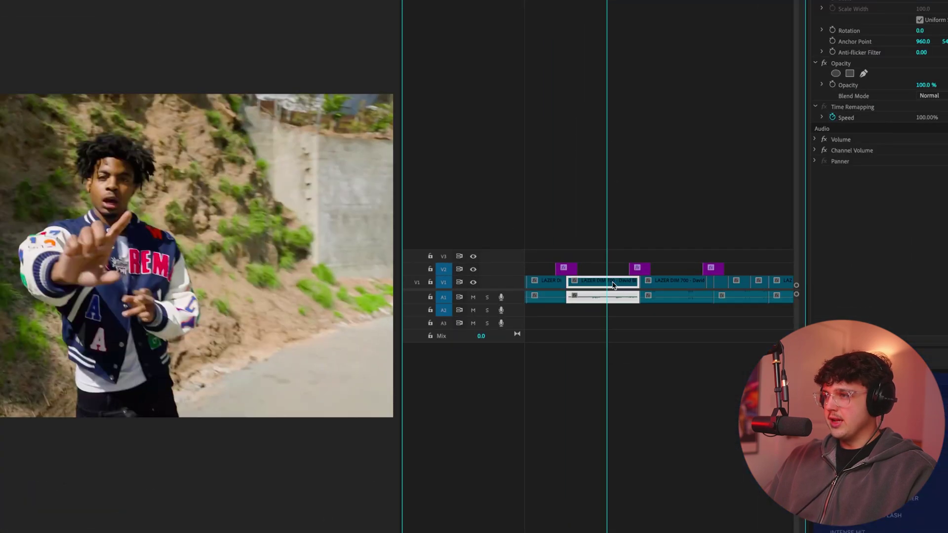
Duplicate the flash adjustment layer over the middle of the clip and set its peak Exposure keyframe at 00:00:29:05 to 2.0.
{"action": "left_click_drag", "start_coordinate": [566, 268], "coordinate": [607, 271]}
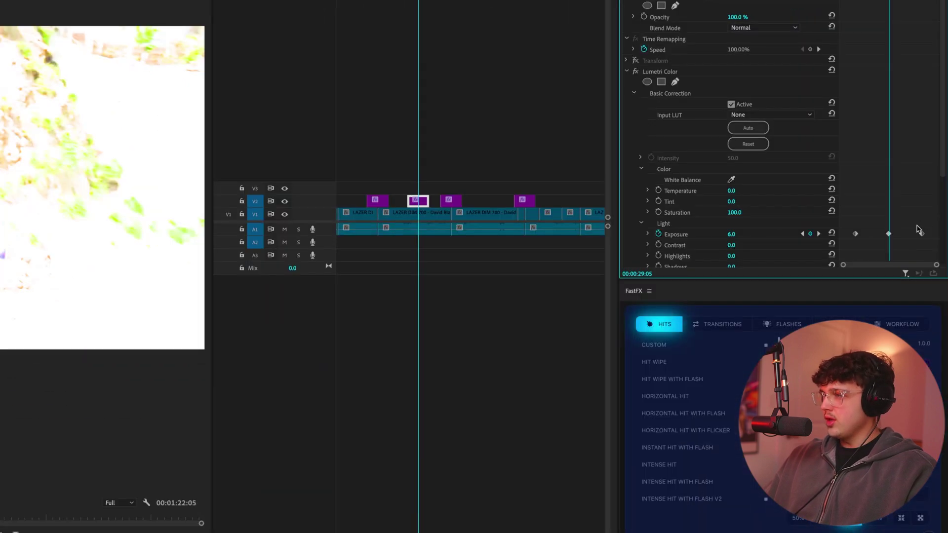
{"action": "key", "text": "Return"}
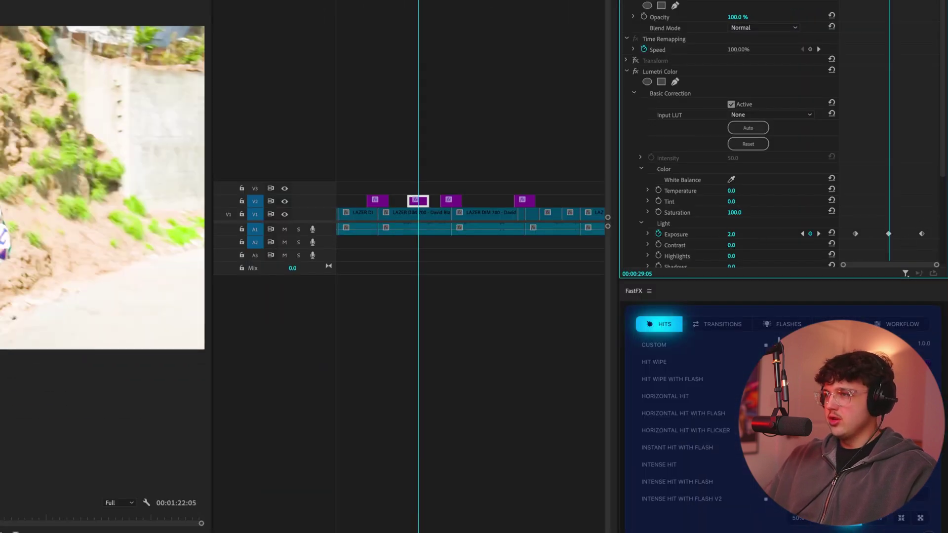
{"action": "left_click_drag", "start_coordinate": [543, 45], "coordinate": [570, 48]}
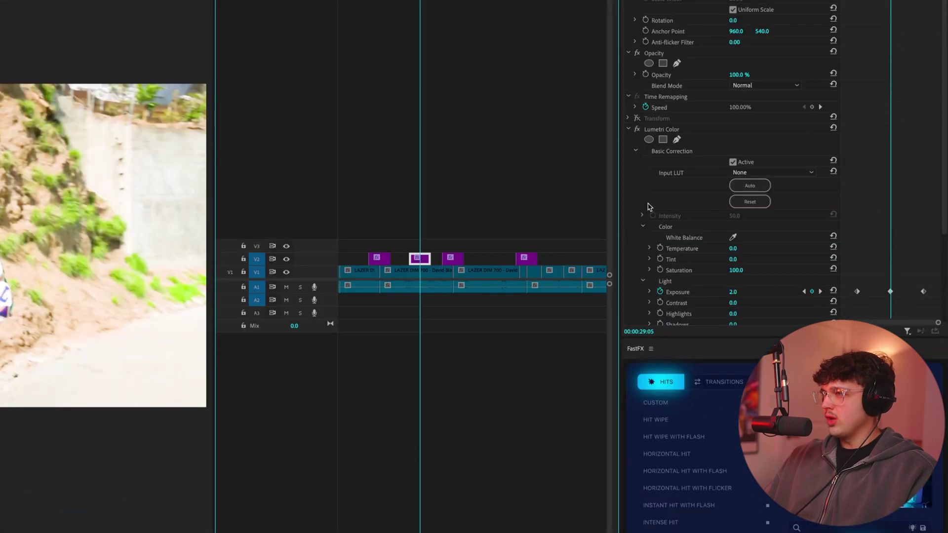
Add a Directional Blur keyframe with Blur Length 25.0 at the mid-clip layer's Exposure peak, 00:00:29:05.
{"action": "left_click", "coordinate": [628, 129]}
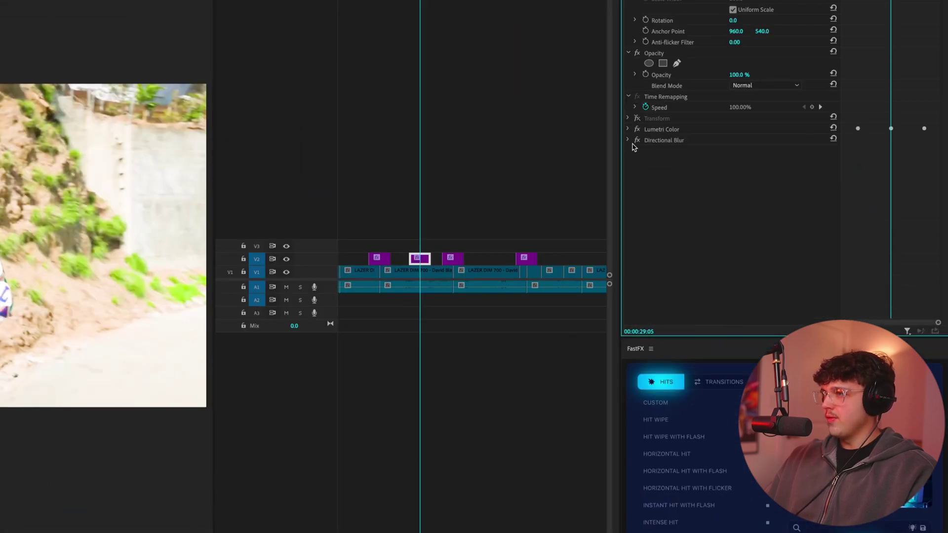
{"action": "key", "text": "Left"}
{"action": "key", "text": "Left"}
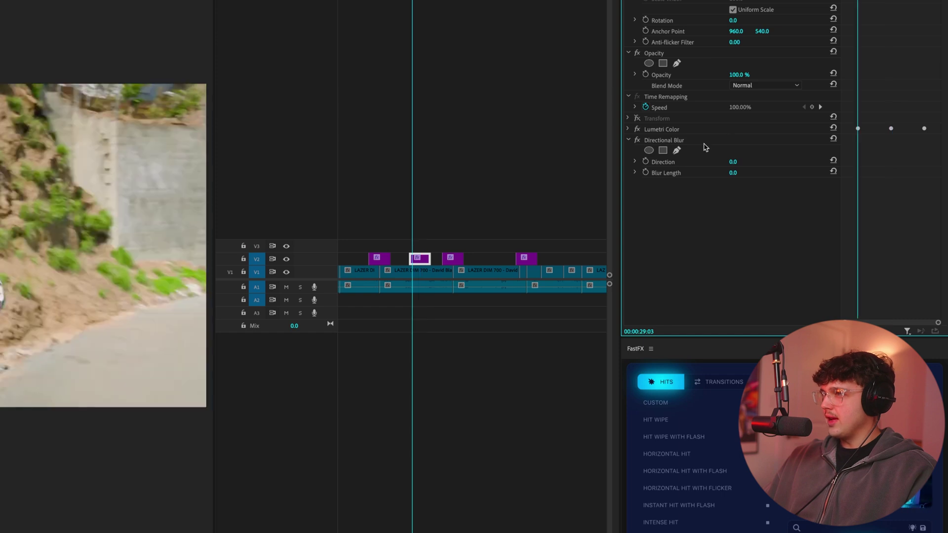
{"action": "key", "text": "Right"}
{"action": "key", "text": "Right"}
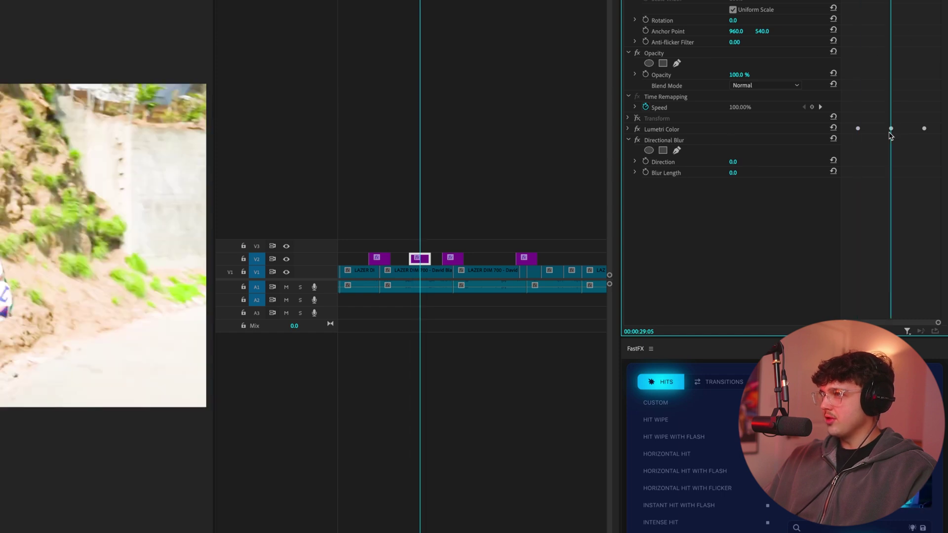
{"action": "mouse_move", "coordinate": [749, 176]}
{"action": "left_mouse_down"}
{"action": "mouse_move", "coordinate": [785, 176]}
{"action": "mouse_move", "coordinate": [757, 176]}
{"action": "left_mouse_up"}
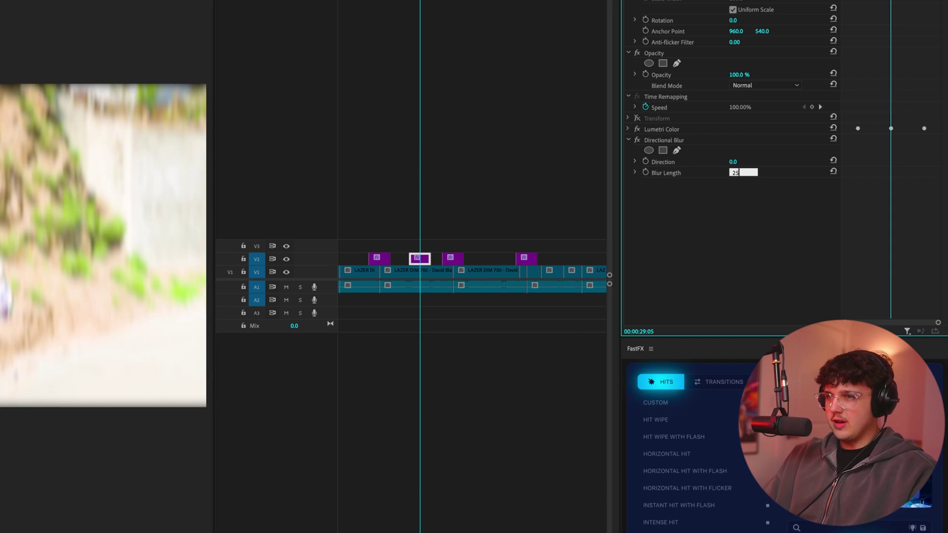
{"action": "key", "text": "Return"}
Reset Blur Length to add keyframes two frames before and after the peak, and play back the blurred hit.
{"action": "key", "text": "Left"}
{"action": "key", "text": "Left"}
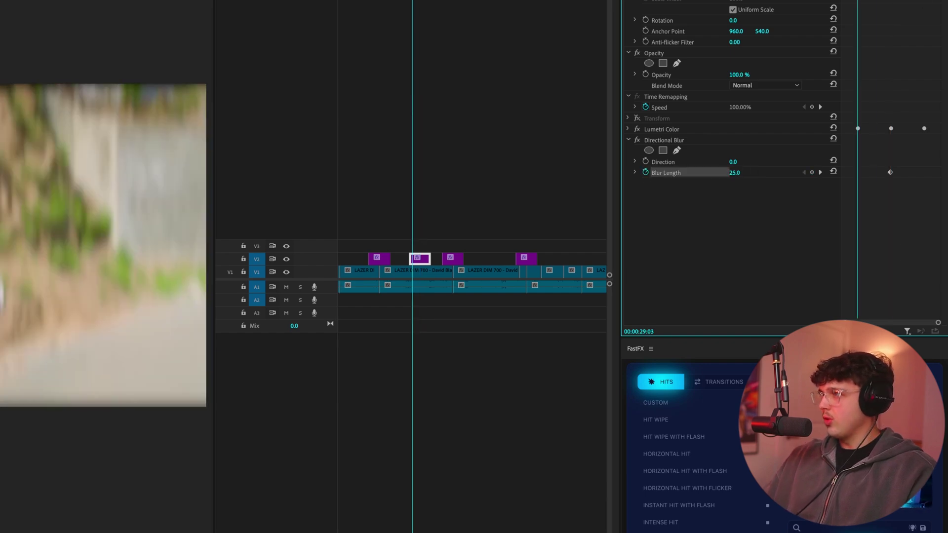
{"action": "left_click", "coordinate": [834, 172]}
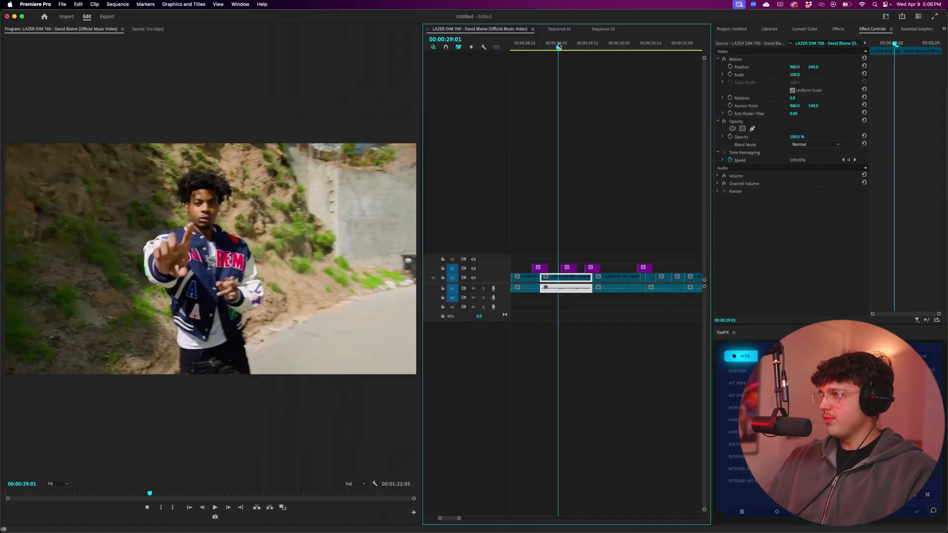
{"action": "mouse_move", "coordinate": [558, 46]}
{"action": "left_mouse_down"}
{"action": "mouse_move", "coordinate": [567, 47]}
{"action": "mouse_move", "coordinate": [555, 45]}
{"action": "left_mouse_up"}
{"action": "key", "text": "space"}
{"action": "left_click", "coordinate": [546, 46]}
{"action": "key", "text": "space"}
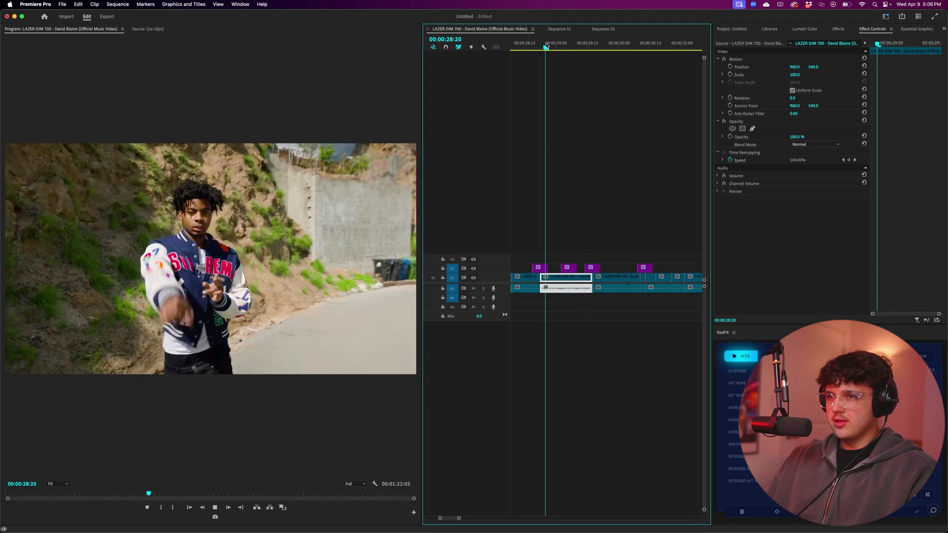
{"action": "left_click", "coordinate": [548, 45]}
{"action": "key", "text": "space"}
{"action": "key", "text": "space"}
Move the outer Exposure and Blur Length keyframes to one frame either side of the peak.
{"action": "key", "text": "d"}
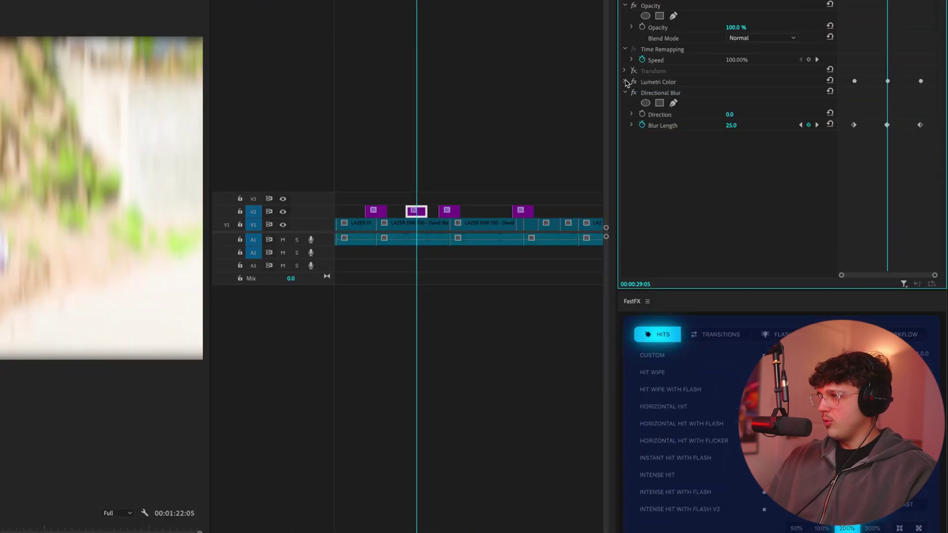
{"action": "left_click", "coordinate": [718, 176]}
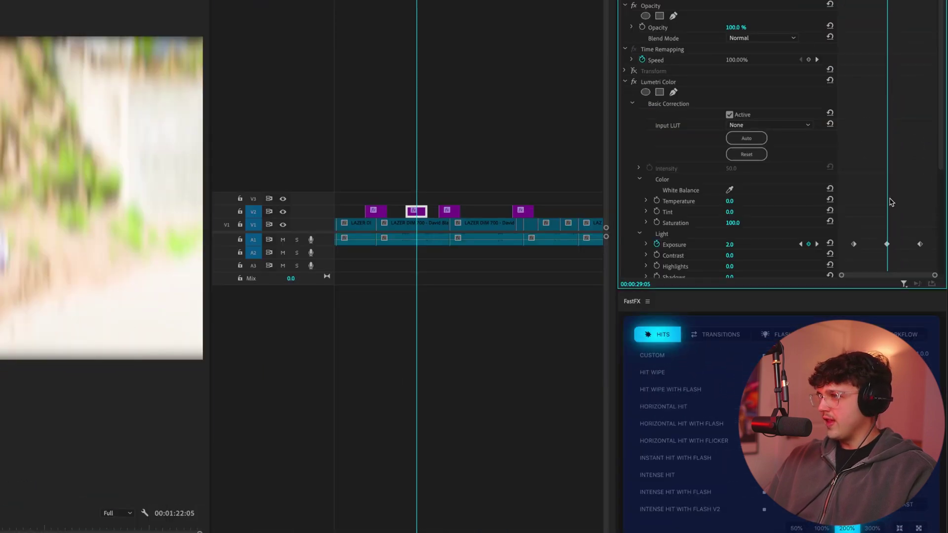
{"action": "scroll", "coordinate": [891, 250], "scroll_direction": "down", "scroll_amount": 5}
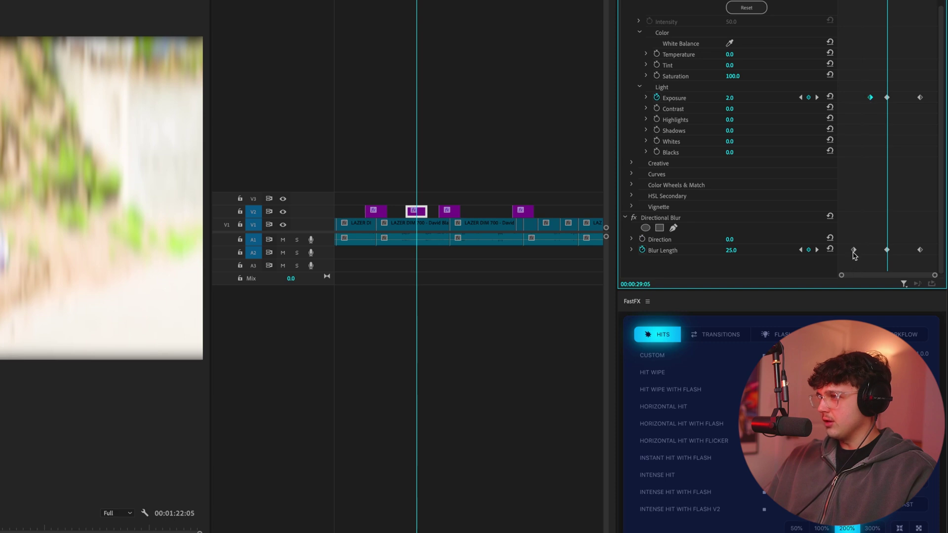
{"action": "left_click_drag", "start_coordinate": [920, 250], "coordinate": [904, 250]}
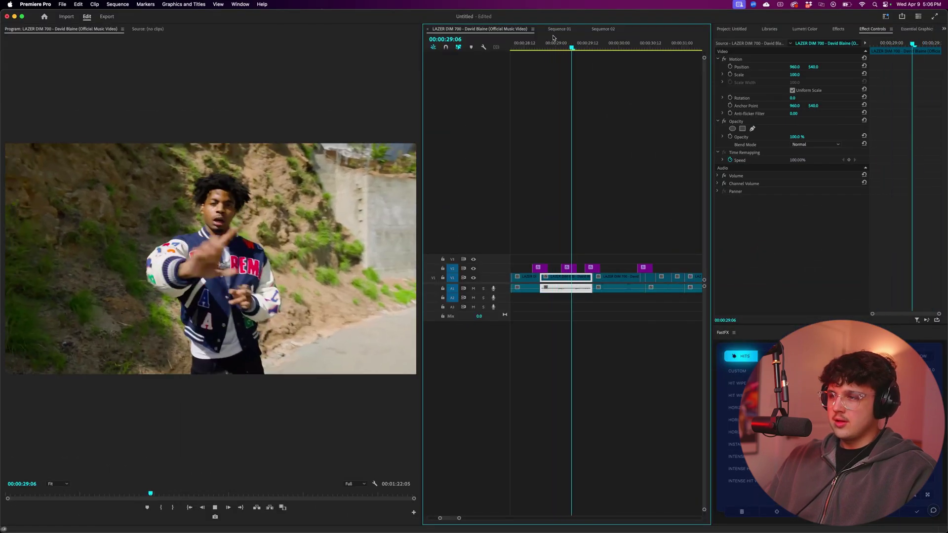
Move the outer Exposure and Blur Length keyframes back to two frames either side of the peak and play back the hit.
{"action": "left_click", "coordinate": [568, 268]}
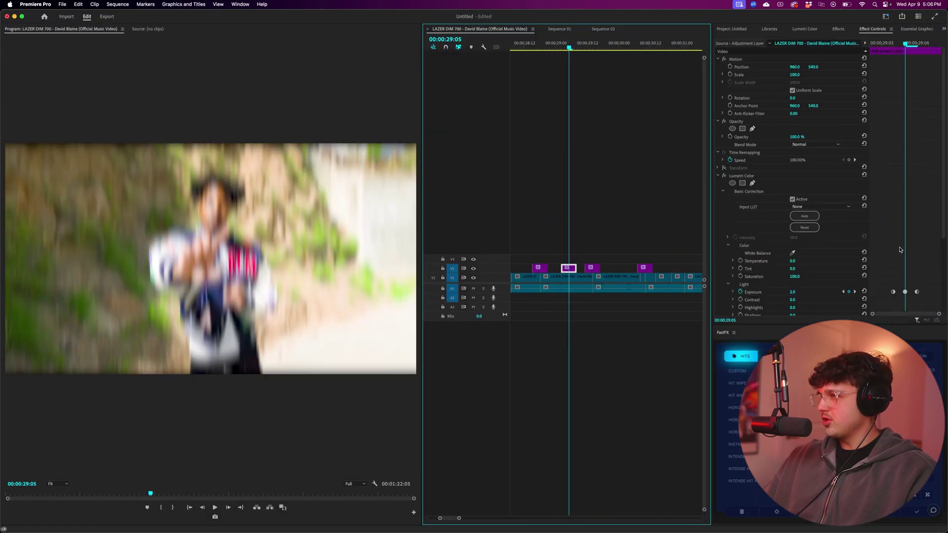
{"action": "scroll", "coordinate": [900, 250], "scroll_direction": "down", "scroll_amount": 5}
{"action": "left_click_drag", "start_coordinate": [881, 175], "coordinate": [903, 281]}
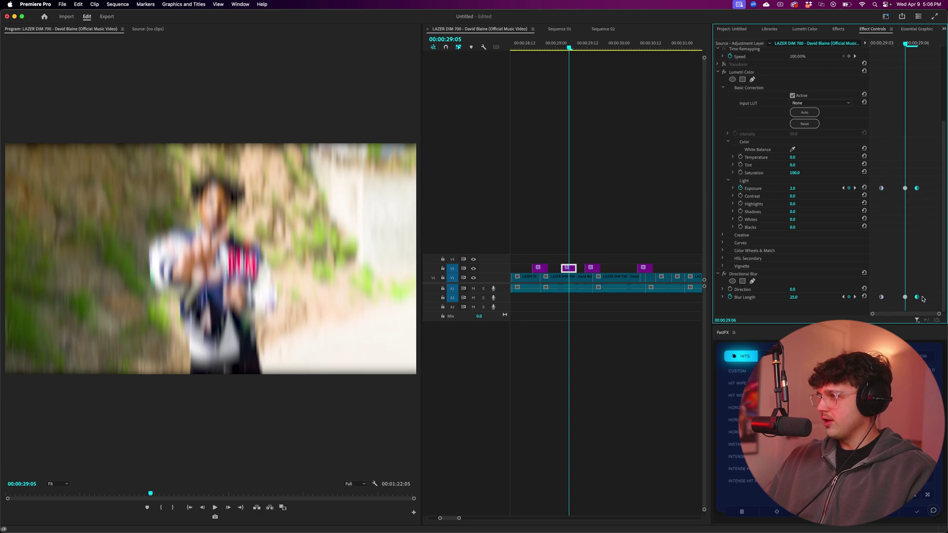
{"action": "left_click", "coordinate": [553, 40]}
{"action": "key", "text": "space"}
{"action": "left_click", "coordinate": [541, 40]}
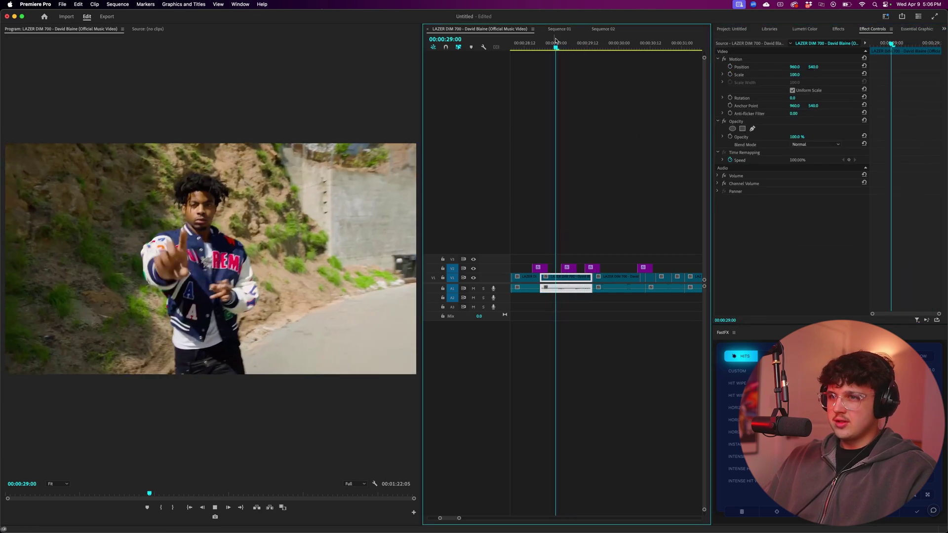
{"action": "left_click", "coordinate": [542, 40]}
{"action": "left_click", "coordinate": [542, 40]}
{"action": "left_click", "coordinate": [530, 40]}
{"action": "key", "text": "space"}
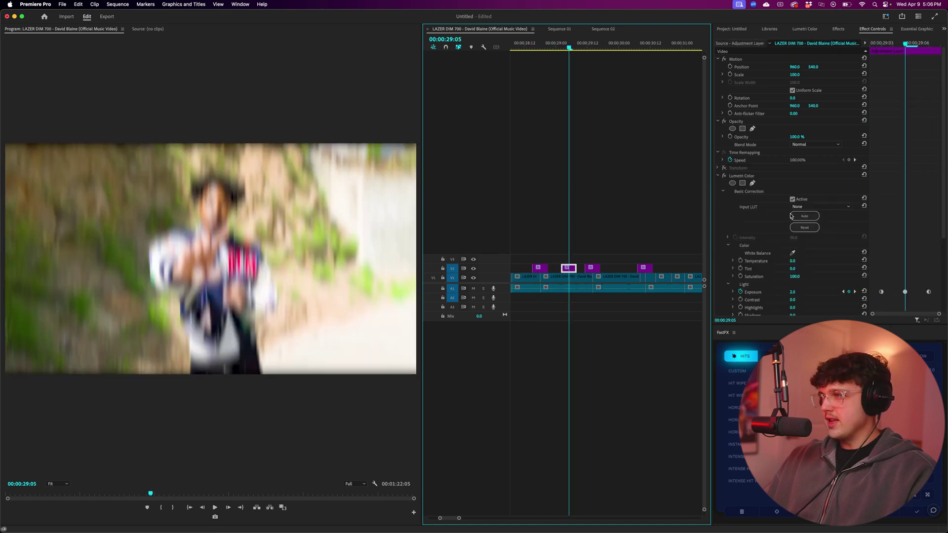
Enable the mid-clip layer's Transform effect and add a Scale keyframe of 115.0 at the peak, 00:00:29:05.
{"action": "scroll", "coordinate": [732, 175], "scroll_direction": "down", "scroll_amount": 1}
{"action": "left_click", "coordinate": [719, 169]}
{"action": "left_click", "coordinate": [624, 157]}
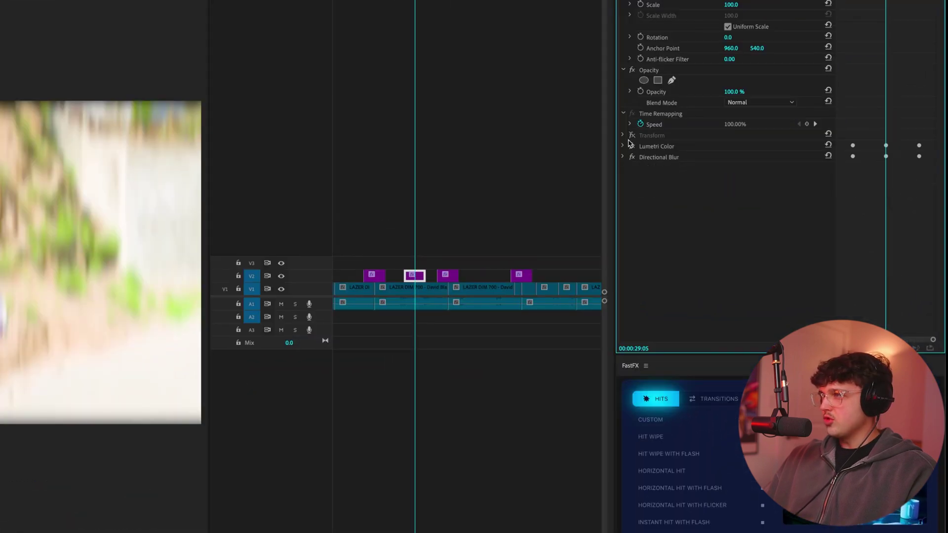
{"action": "left_click", "coordinate": [623, 136]}
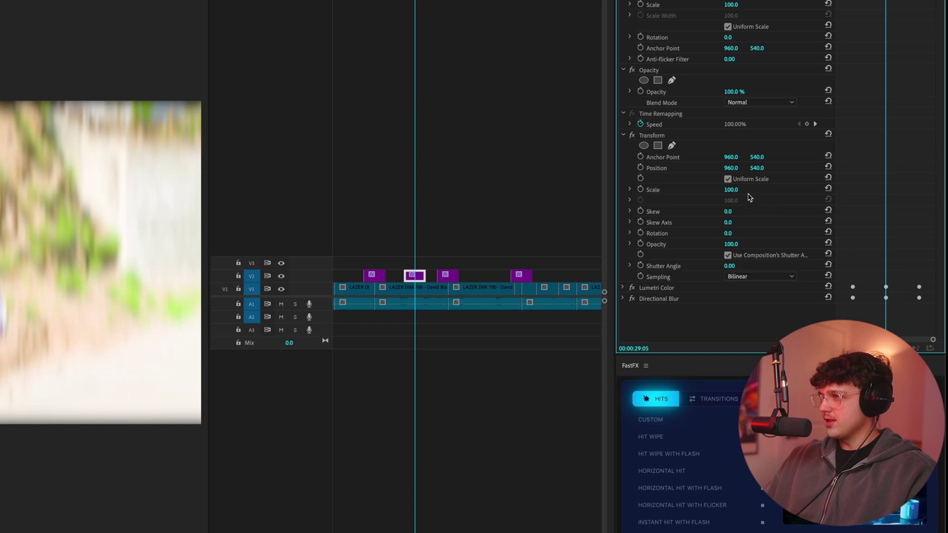
{"action": "left_click", "coordinate": [641, 190]}
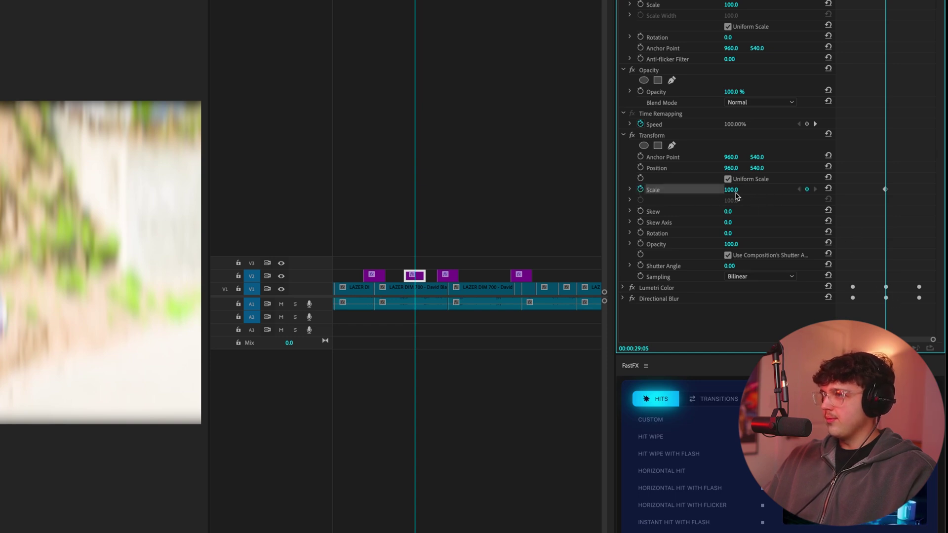
{"action": "type", "text": "115"}
{"action": "key", "text": "Return"}
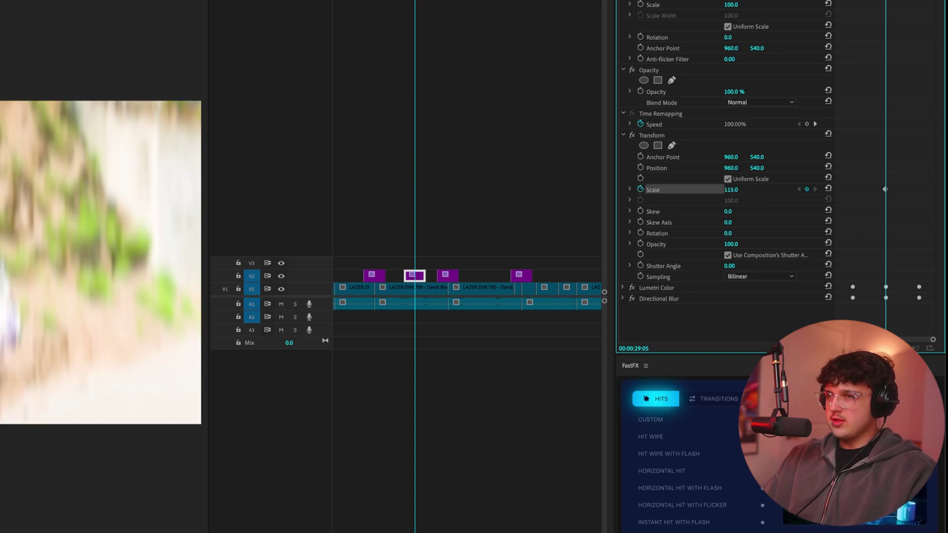
Reset Transform Scale at the adjustment layer's start and end to add outer keyframes, and scrub through the zoom.
{"action": "left_click_drag", "start_coordinate": [883, 31], "coordinate": [854, 37]}
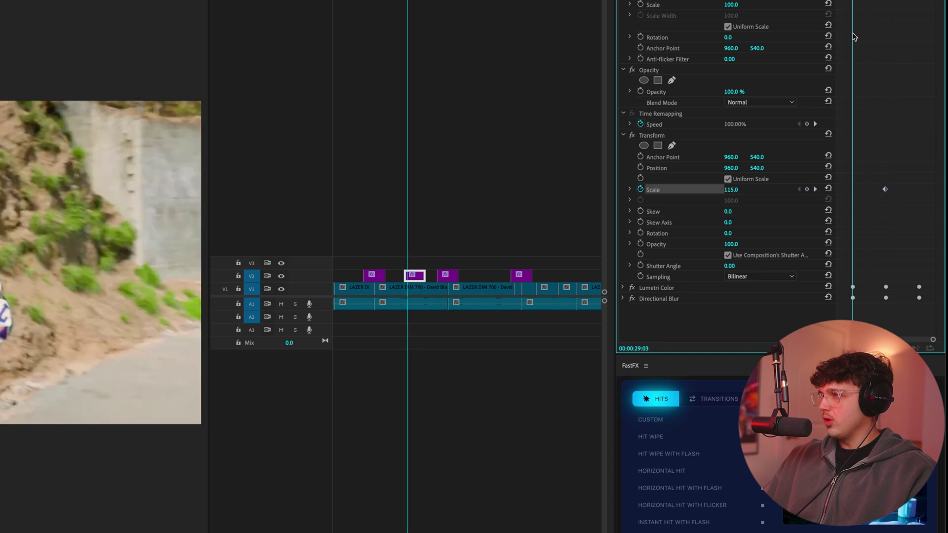
{"action": "key", "text": "Left"}
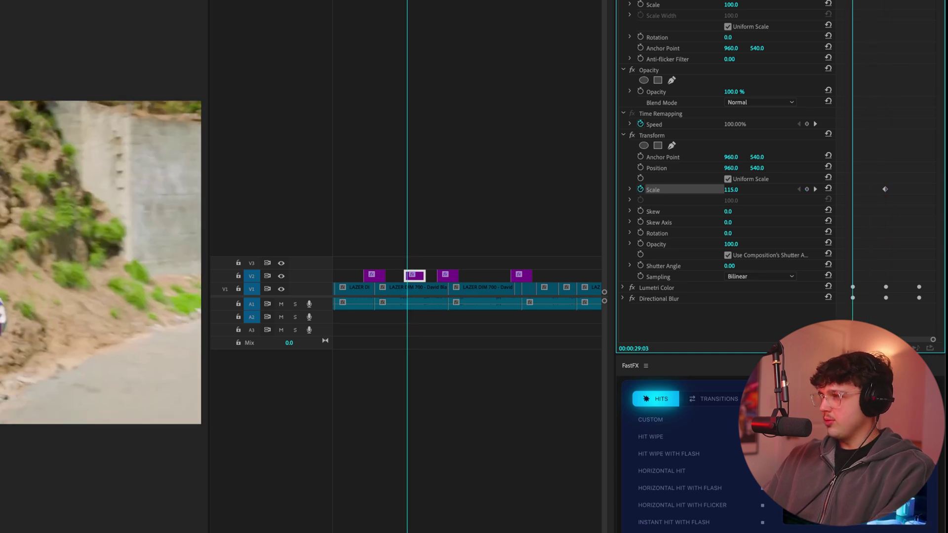
{"action": "left_click", "coordinate": [829, 191]}
{"action": "key", "text": "space"}
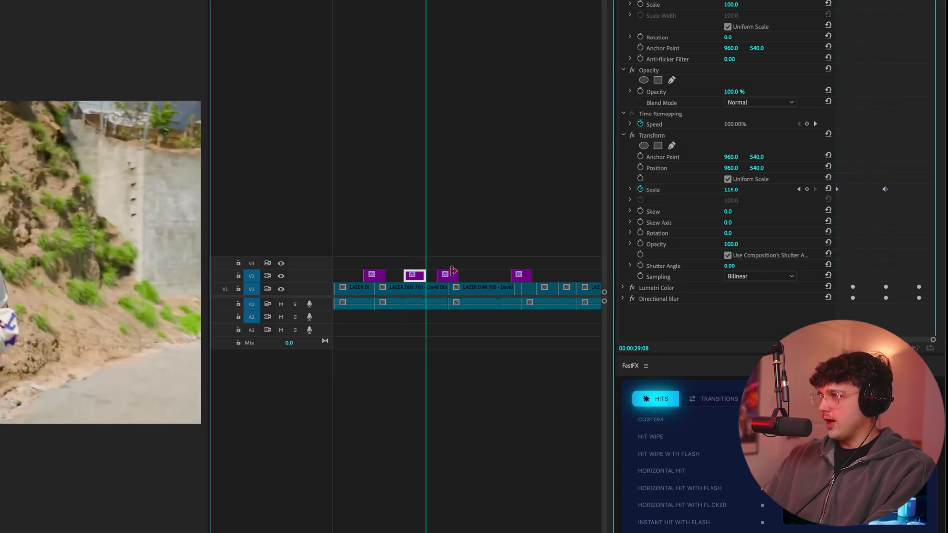
{"action": "key", "text": "d"}
{"action": "left_click", "coordinate": [410, 275]}
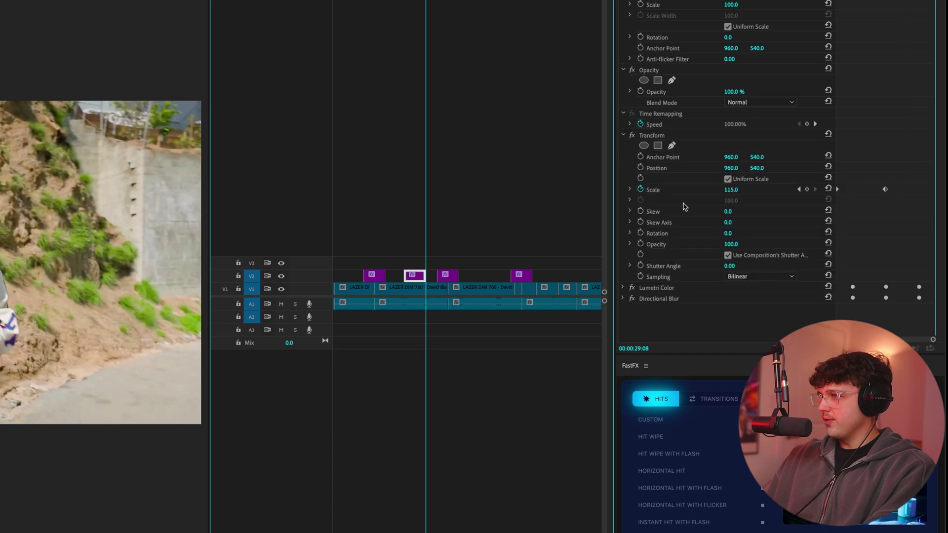
{"action": "left_click", "coordinate": [827, 189]}
{"action": "left_click_drag", "start_coordinate": [862, 0], "coordinate": [886, 0]}
{"action": "left_click_drag", "start_coordinate": [558, 45], "coordinate": [570, 46]}
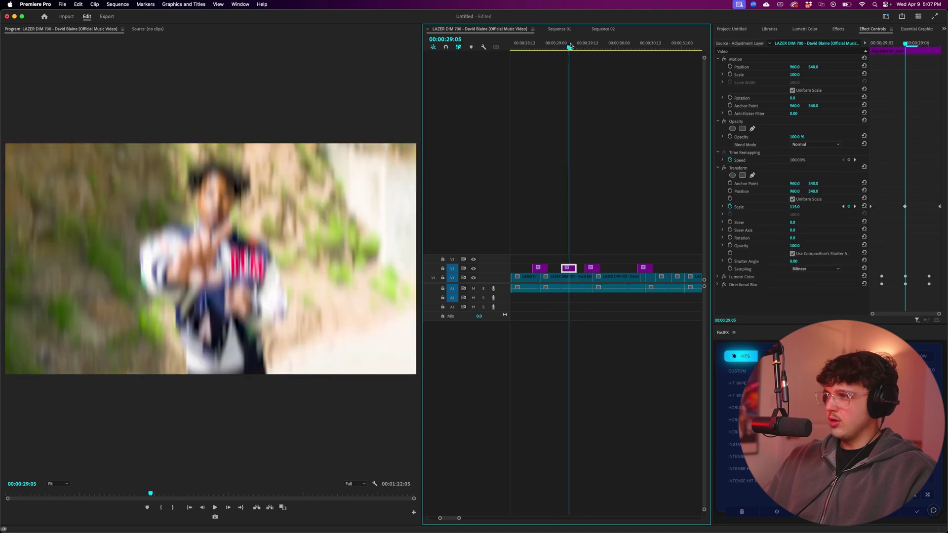
Change the interpolation of all three Transform Scale keyframes and return the playhead to just before the hit.
{"action": "left_click", "coordinate": [871, 208]}
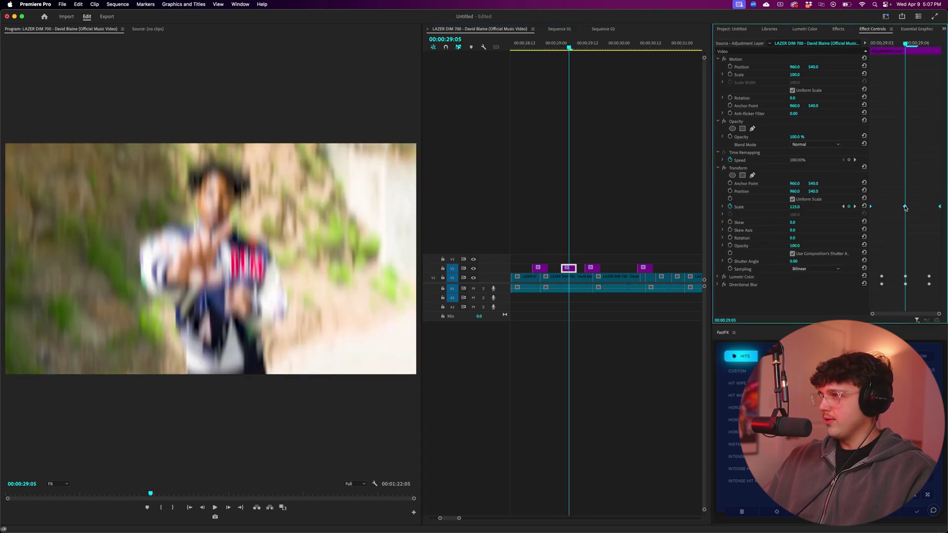
{"action": "right_click", "coordinate": [905, 208]}
{"action": "left_click", "coordinate": [894, 290]}
{"action": "left_click", "coordinate": [557, 46]}
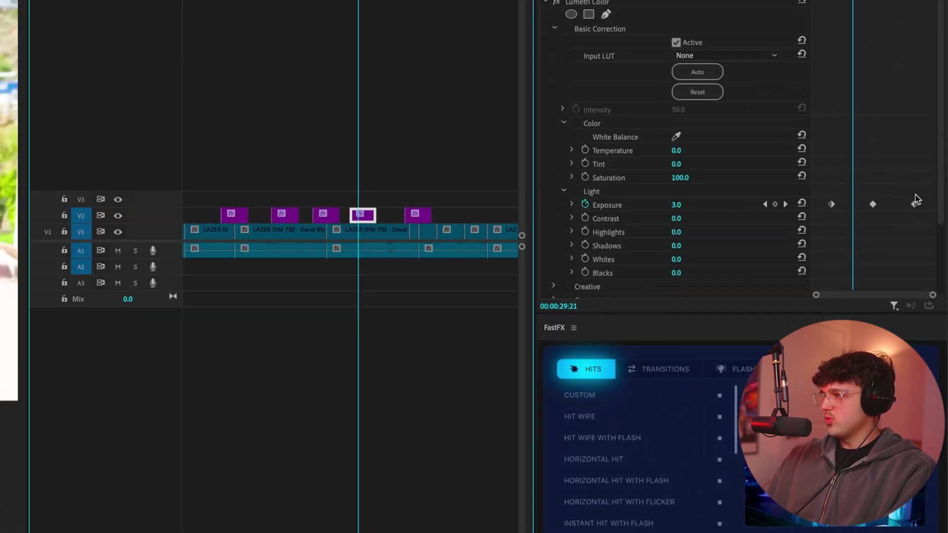
Replace the existing Exposure keyframes on the next adjustment layer with a single 6.0 keyframe at its start, 00:00:29:19.
{"action": "left_click_drag", "start_coordinate": [916, 195], "coordinate": [829, 209]}
{"action": "key", "text": "Delete"}
{"action": "left_click_drag", "start_coordinate": [853, 1], "coordinate": [812, 1]}
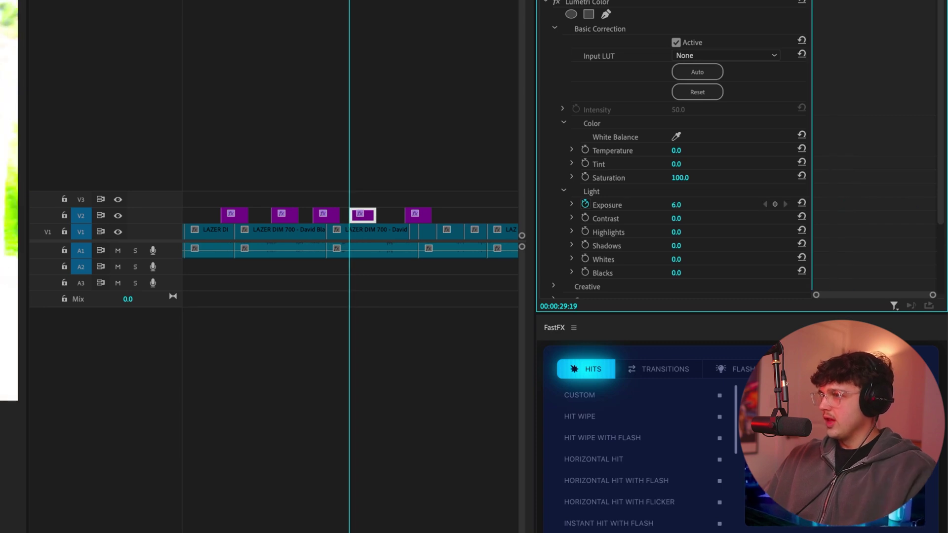
{"action": "left_click", "coordinate": [775, 204]}
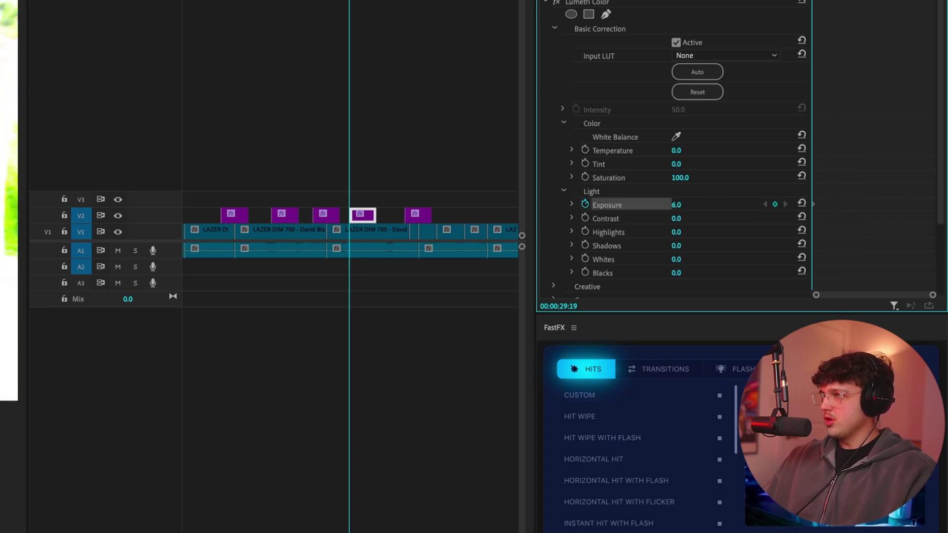
Set Exposure to -2.0 one frame further on, at 00:00:29:20, to add the dark keyframe.
{"action": "key", "text": "Right"}
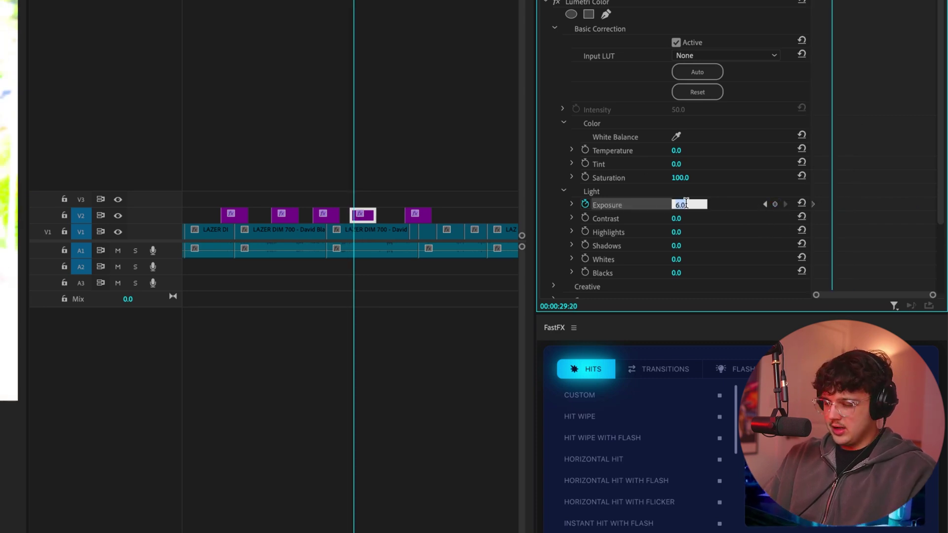
{"action": "type", "text": "2"}
{"action": "key", "text": "Return"}
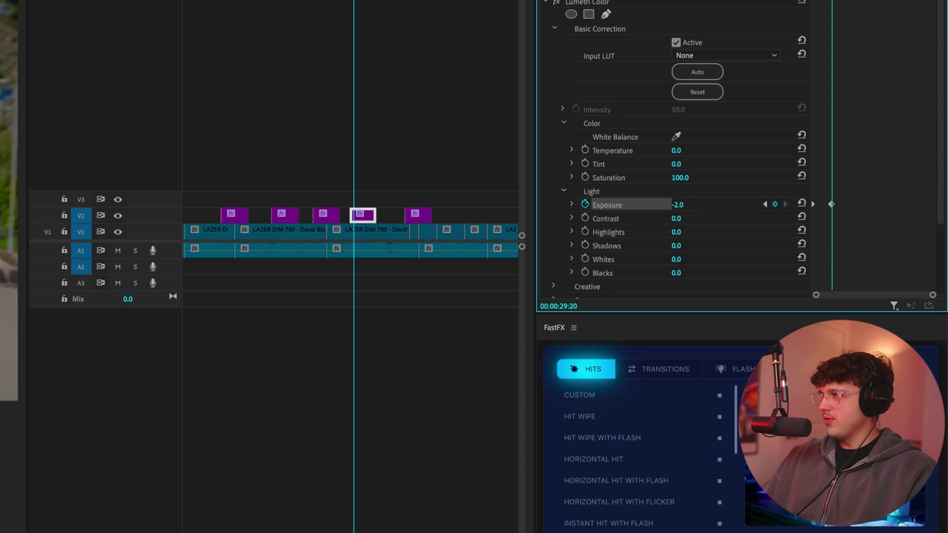
Extend the flicker with a 1.0 Exposure keyframe at 00:00:29:21 and pasted copies of the keyframes, and play it back.
{"action": "key", "text": "Right"}
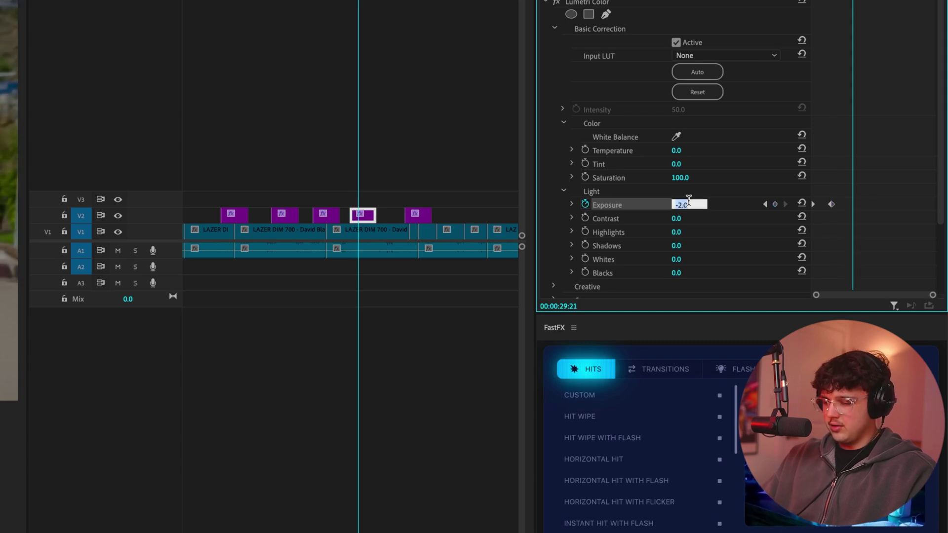
{"action": "type", "text": "1"}
{"action": "key", "text": "Return"}
{"action": "left_click_drag", "start_coordinate": [873, 184], "coordinate": [816, 213]}
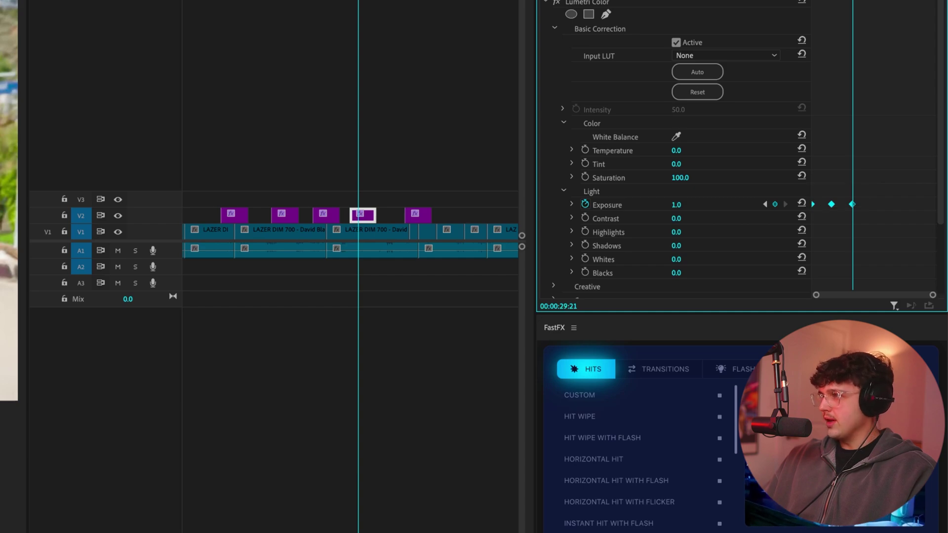
{"action": "key", "text": "Right"}
{"action": "key", "text": "ctrl+v"}
{"action": "key", "text": "Right"}
{"action": "key", "text": "Right"}
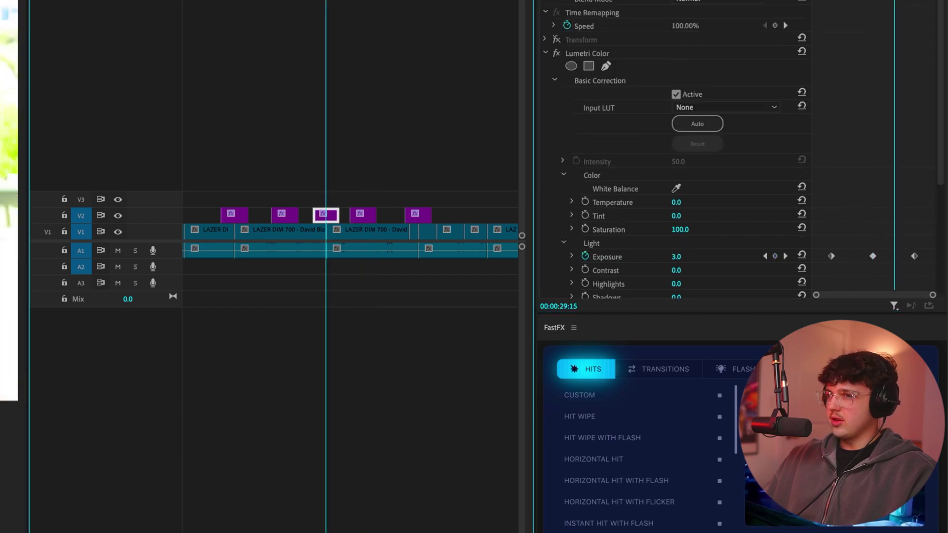
{"action": "key", "text": "space"}
{"action": "left_click", "coordinate": [589, 42]}
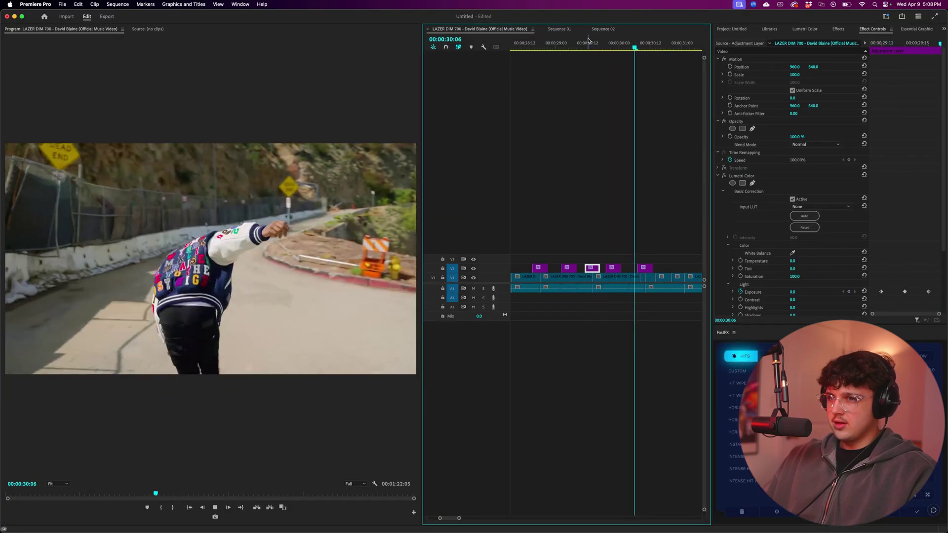
Replace the adjustment layer's Exposure keyframes with 4.0 at 00:00:29:19 and -4.0 at 00:00:29:20, repeated along the layer.
{"action": "left_click_drag", "start_coordinate": [614, 43], "coordinate": [609, 42]}
{"action": "left_click_drag", "start_coordinate": [882, 43], "coordinate": [857, 125]}
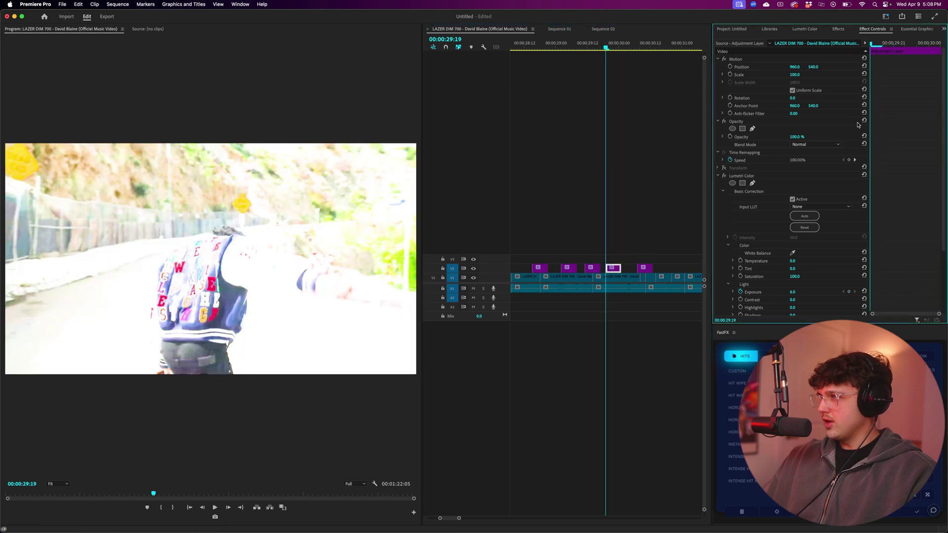
{"action": "key", "text": "Return"}
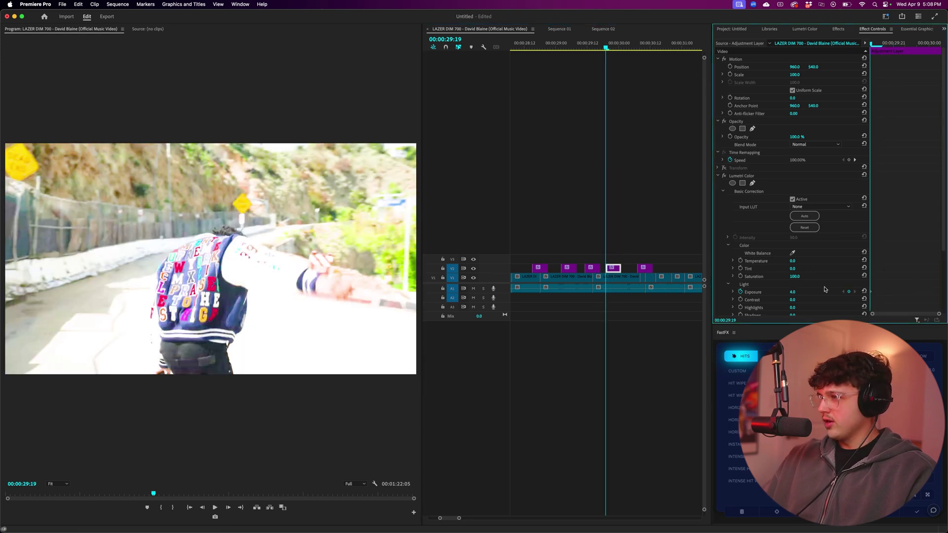
{"action": "left_click", "coordinate": [884, 46]}
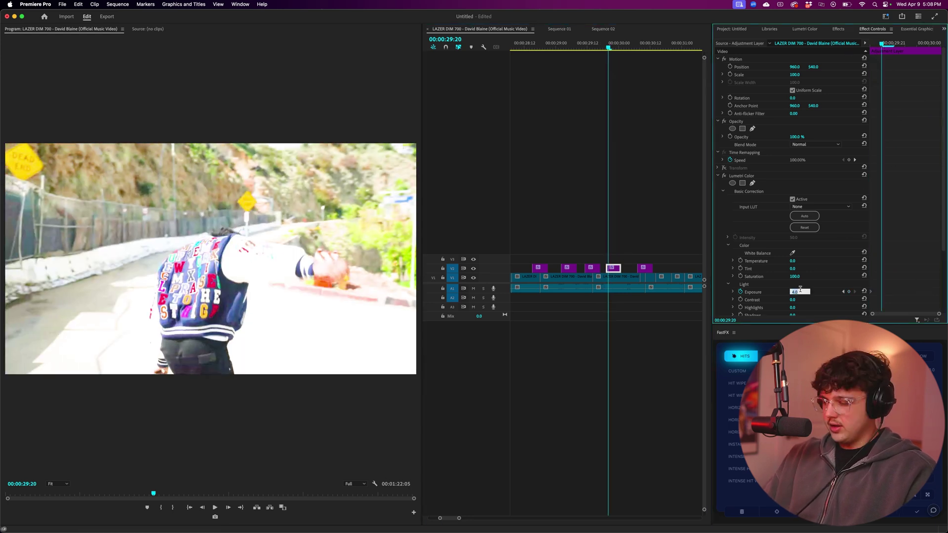
{"action": "type", "text": "-4"}
{"action": "key", "text": "Return"}
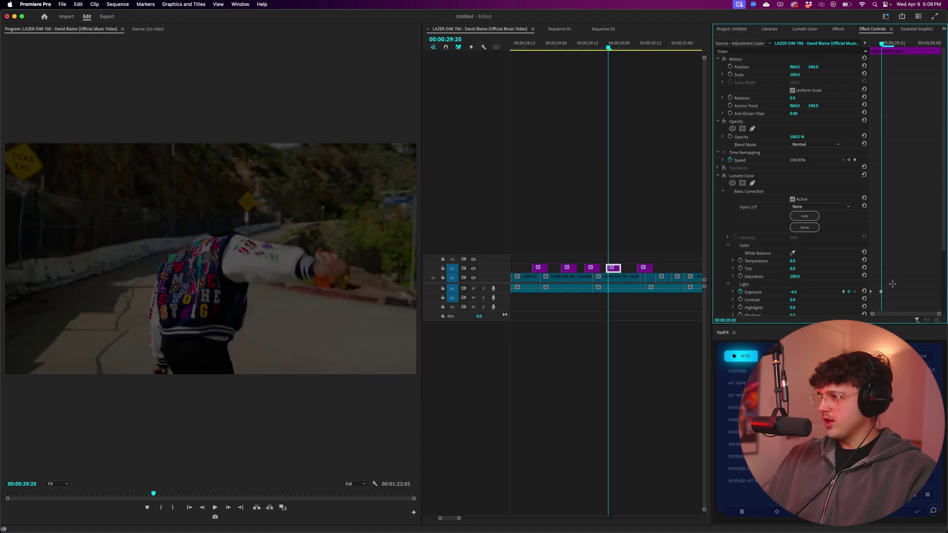
Duplicate the flicker adjustment layer onto V3 slightly later than the original, and play back the flicker section.
{"action": "key", "text": "space"}
{"action": "left_click", "coordinate": [614, 277]}
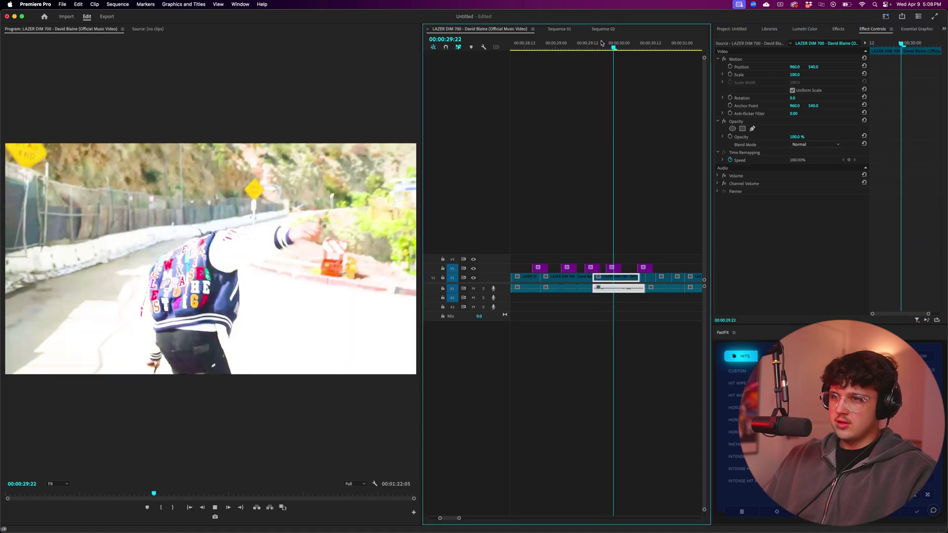
{"action": "left_click", "coordinate": [588, 43]}
{"action": "left_click_drag", "start_coordinate": [614, 267], "coordinate": [625, 261]}
{"action": "key", "text": "space"}
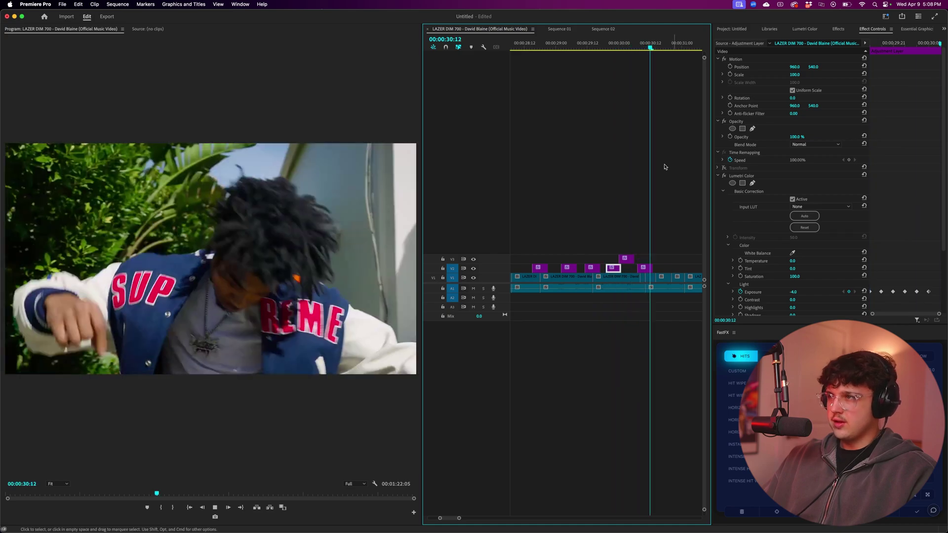
{"action": "left_click_drag", "start_coordinate": [586, 43], "coordinate": [525, 47]}
{"action": "key", "text": "space"}
Look through the FastFX hit presets and turn off track targeting for V1 and A1.
{"action": "scroll", "coordinate": [603, 208], "scroll_direction": "down", "scroll_amount": 2}
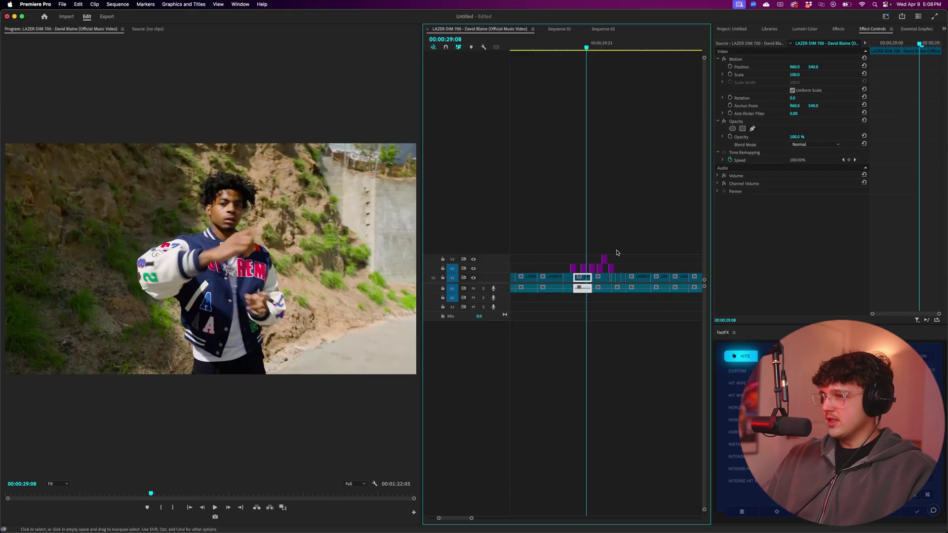
{"action": "scroll", "coordinate": [608, 258], "scroll_direction": "left", "scroll_amount": 1}
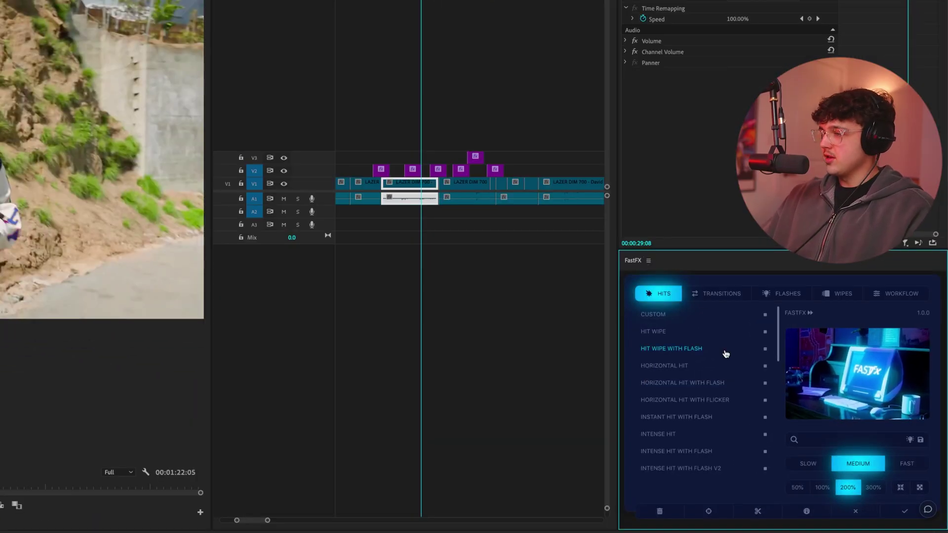
{"action": "scroll", "coordinate": [687, 371], "scroll_direction": "down", "scroll_amount": 10}
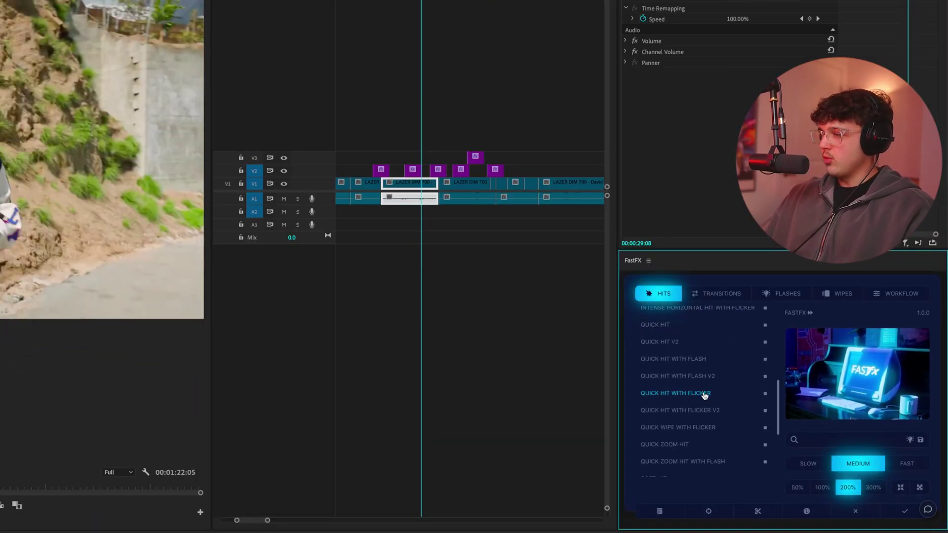
{"action": "scroll", "coordinate": [705, 408], "scroll_direction": "up", "scroll_amount": 5}
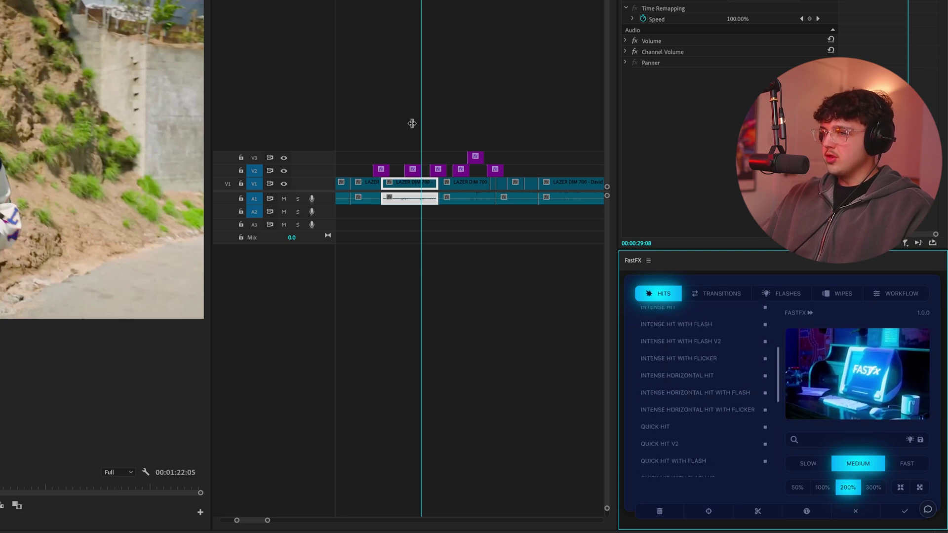
{"action": "left_click", "coordinate": [250, 187]}
{"action": "scroll", "coordinate": [338, 191], "scroll_direction": "right", "scroll_amount": 1}
{"action": "left_click", "coordinate": [255, 198]}
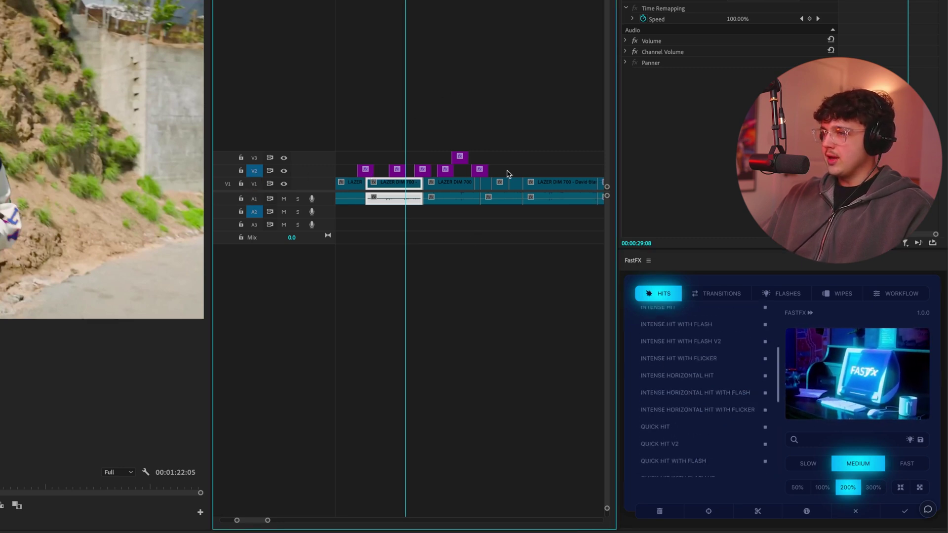
Apply the FastFX preset Intense Hit With Flash at 00:00:32:03 on track V2.
{"action": "scroll", "coordinate": [519, 10], "scroll_direction": "down", "scroll_amount": 3}
{"action": "left_click_drag", "start_coordinate": [359, 2], "coordinate": [550, 2]}
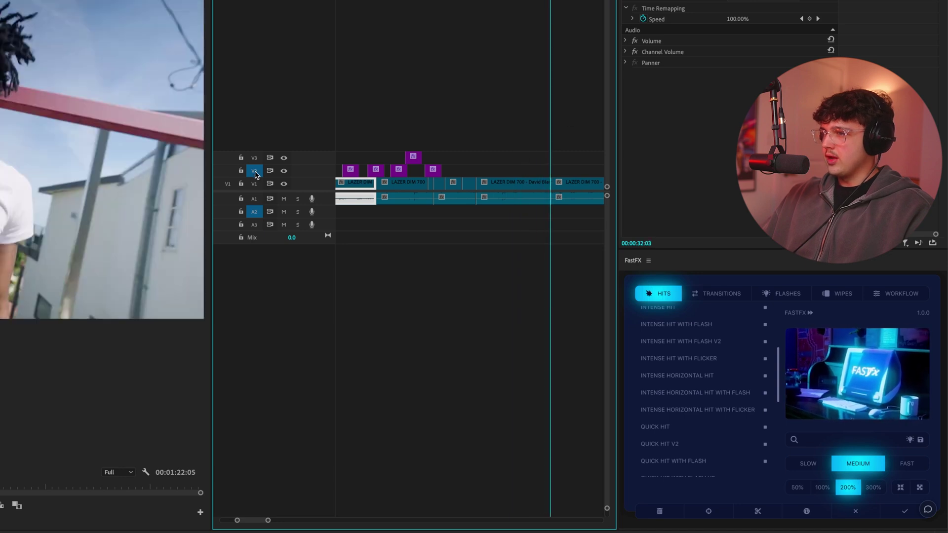
{"action": "scroll", "coordinate": [532, 177], "scroll_direction": "down", "scroll_amount": 2}
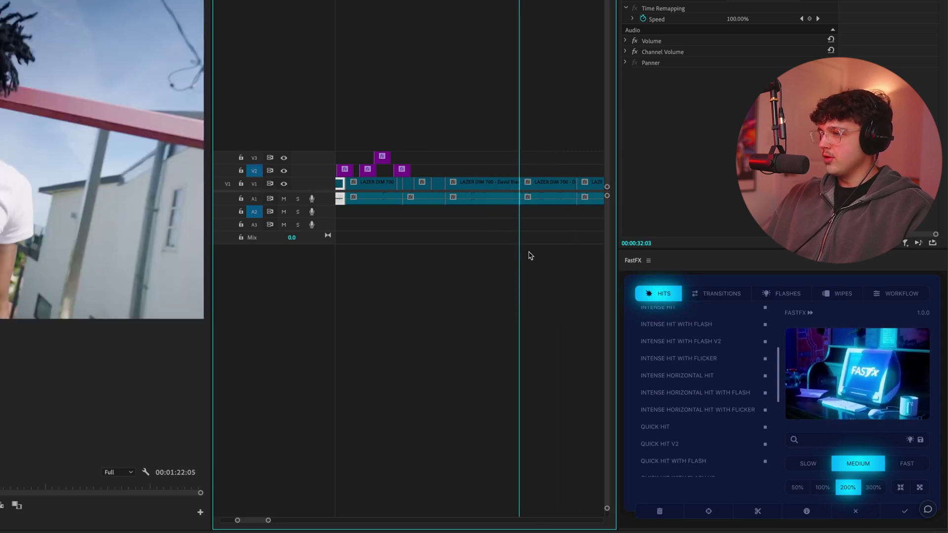
{"action": "scroll", "coordinate": [691, 351], "scroll_direction": "up", "scroll_amount": 1}
{"action": "left_click", "coordinate": [666, 348]}
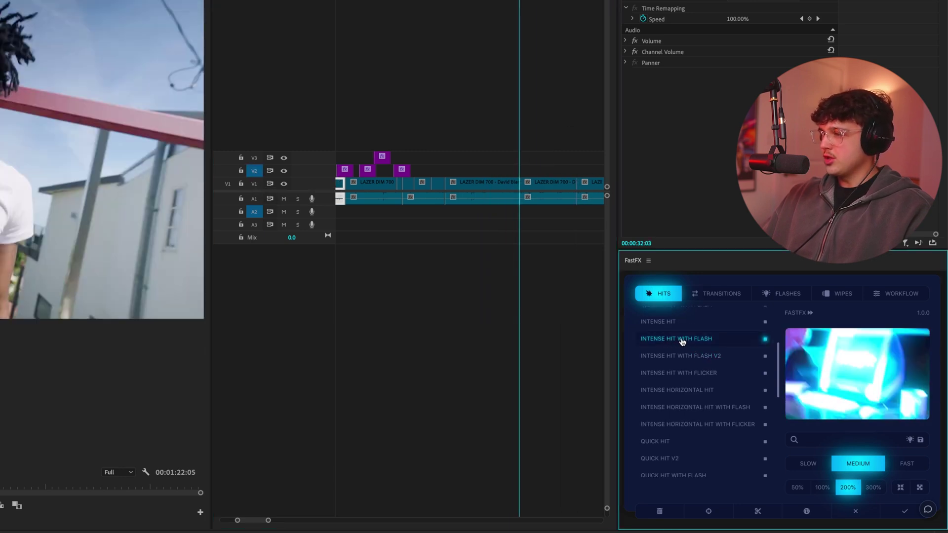
{"action": "double_click", "coordinate": [682, 341]}
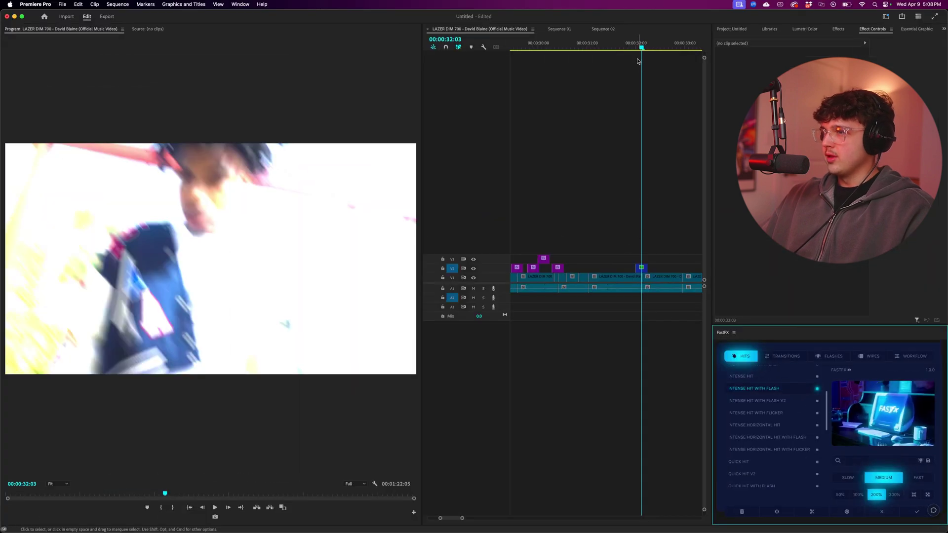
Play back the intense flash hit from just before the effect clip.
{"action": "left_click", "coordinate": [629, 49]}
{"action": "key", "text": "space"}
{"action": "left_click", "coordinate": [633, 50]}
{"action": "key", "text": "space"}
{"action": "key", "text": "space"}
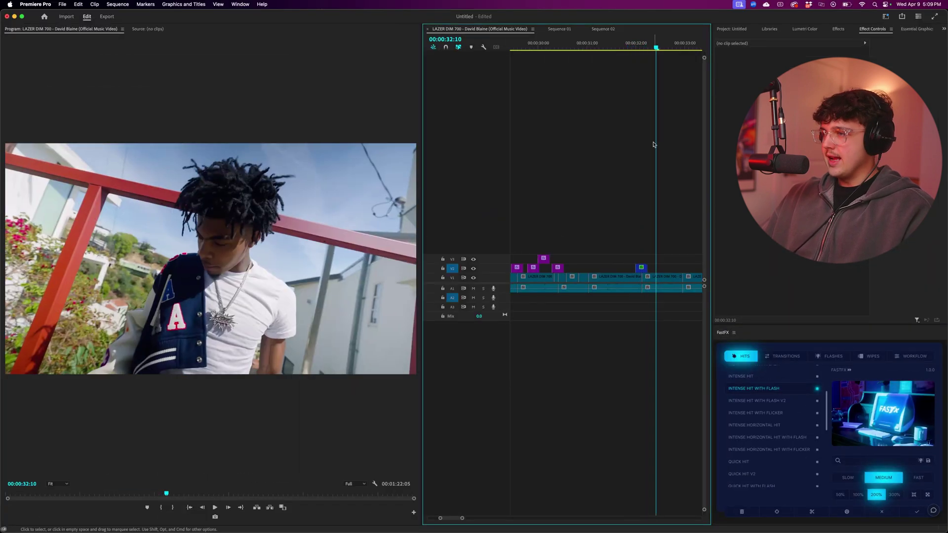
Apply the FastFX Crazy Wipe preset at 00:00:32:23 and play back the wipe.
{"action": "scroll", "coordinate": [655, 207], "scroll_direction": "down", "scroll_amount": 2}
{"action": "left_click", "coordinate": [870, 356]}
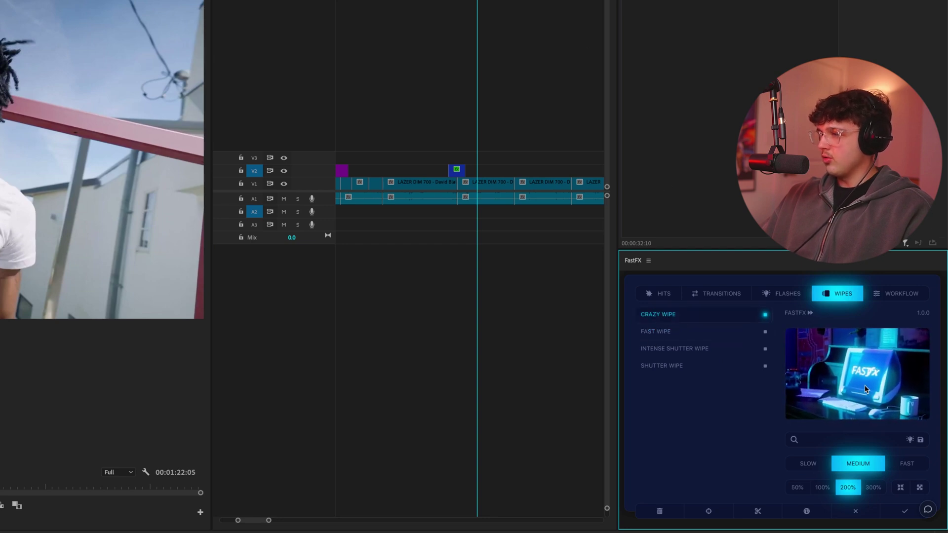
{"action": "left_click_drag", "start_coordinate": [477, 0], "coordinate": [514, 0]}
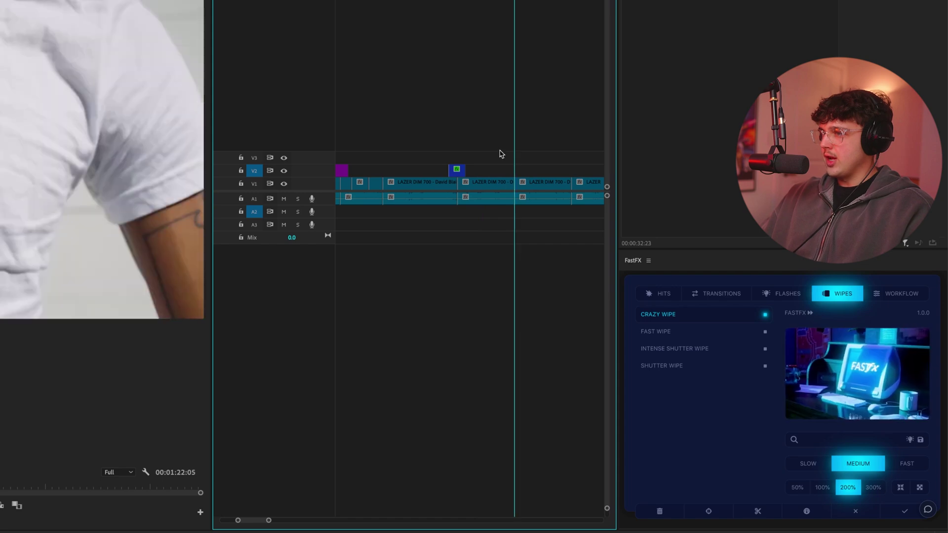
{"action": "left_click", "coordinate": [669, 314]}
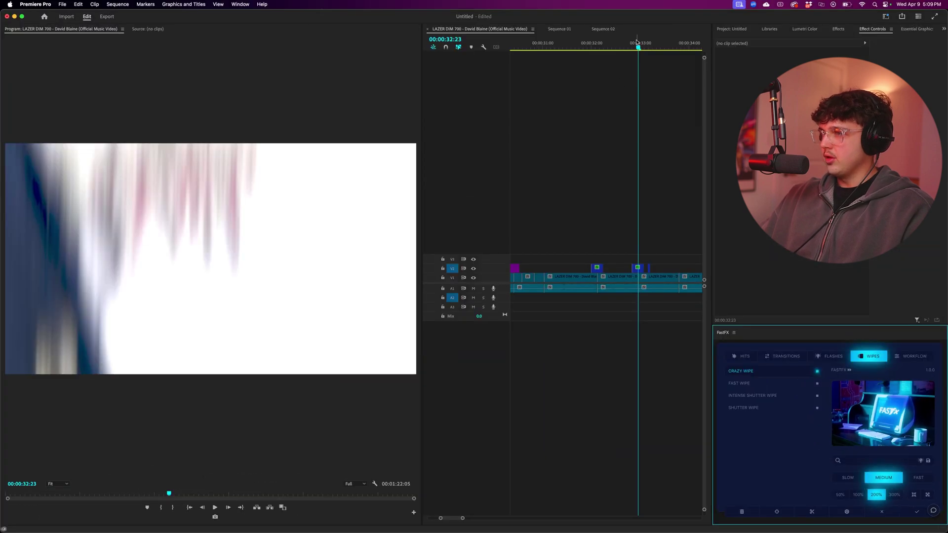
{"action": "left_click", "coordinate": [625, 42]}
{"action": "key", "text": "space"}
{"action": "left_click", "coordinate": [624, 42]}
{"action": "scroll", "coordinate": [630, 103], "scroll_direction": "right", "scroll_amount": 2}
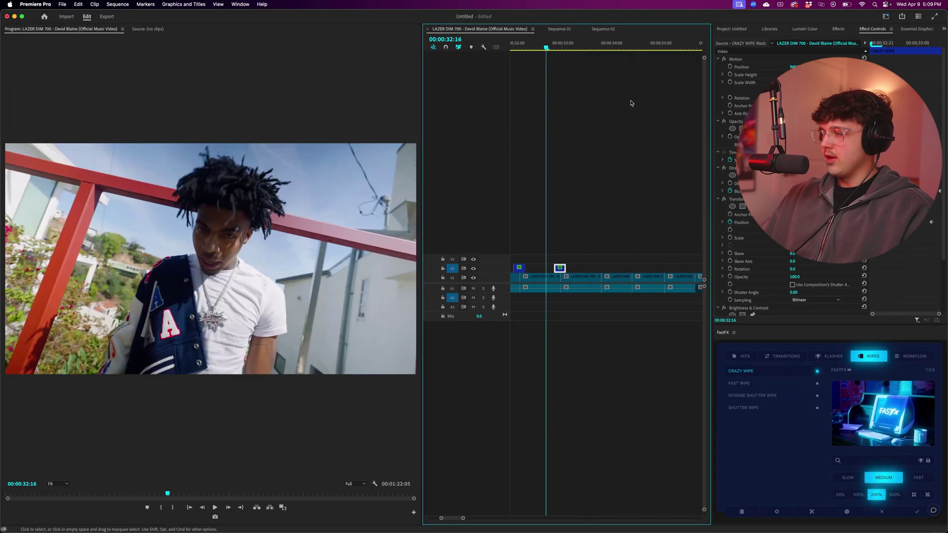
Apply the FastFX hit preset Soft Hit With Flash at 00:00:33:08.
{"action": "left_click", "coordinate": [601, 47]}
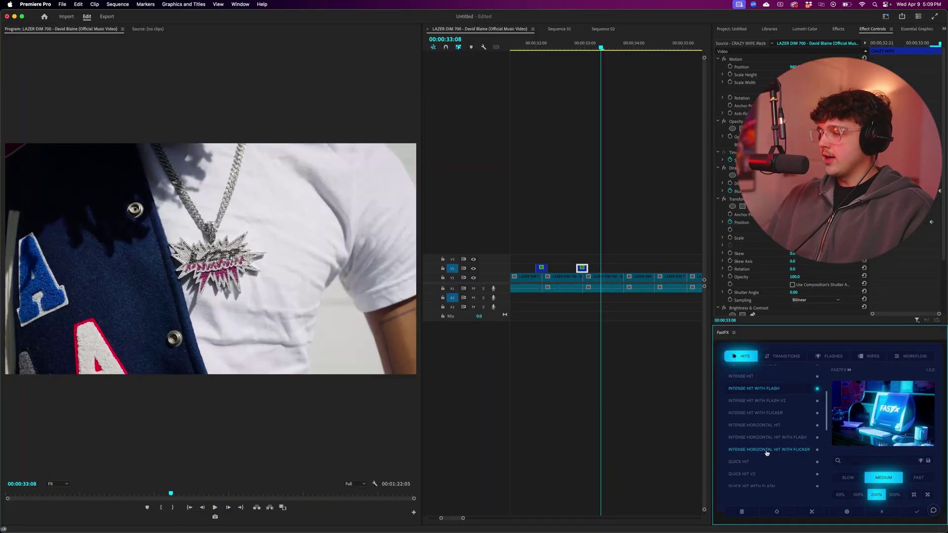
{"action": "scroll", "coordinate": [693, 444], "scroll_direction": "down", "scroll_amount": 4}
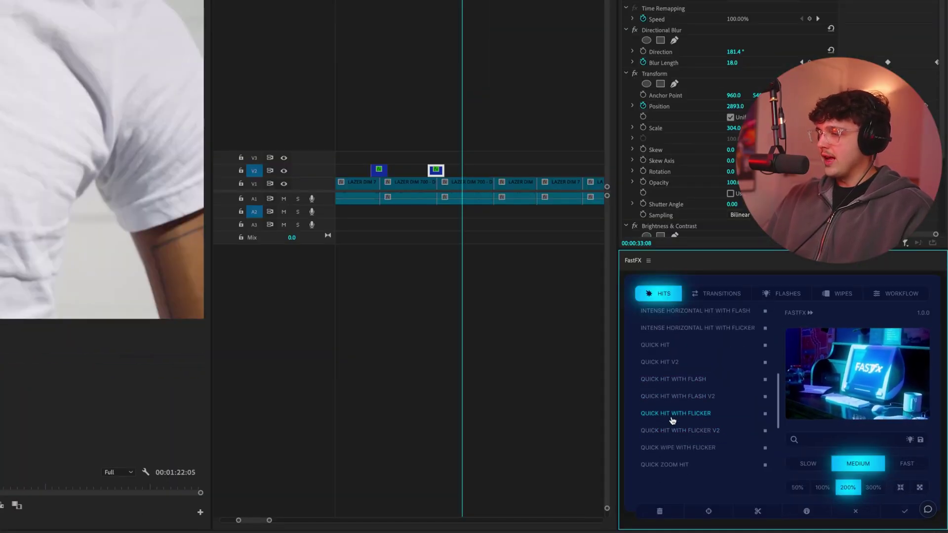
{"action": "scroll", "coordinate": [683, 470], "scroll_direction": "down", "scroll_amount": 5}
{"action": "left_click", "coordinate": [683, 451]}
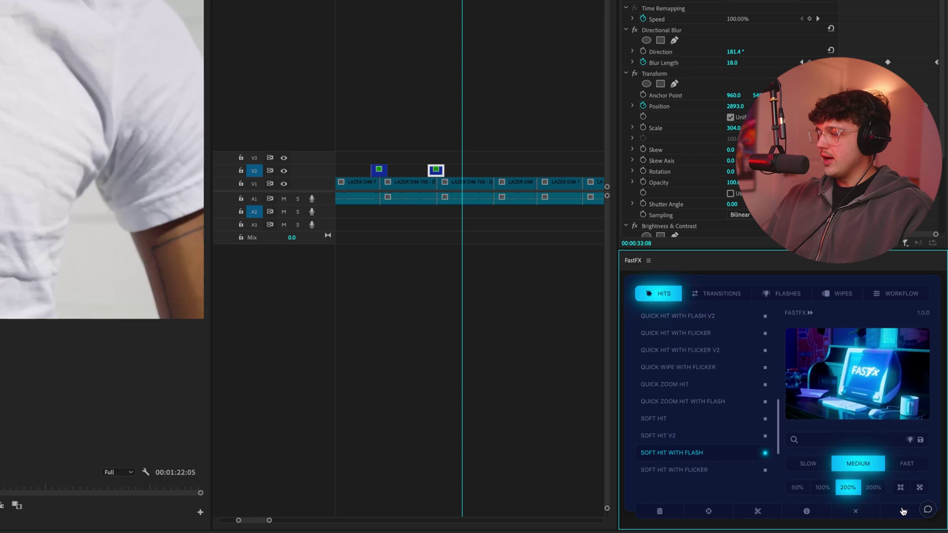
{"action": "left_click", "coordinate": [907, 513]}
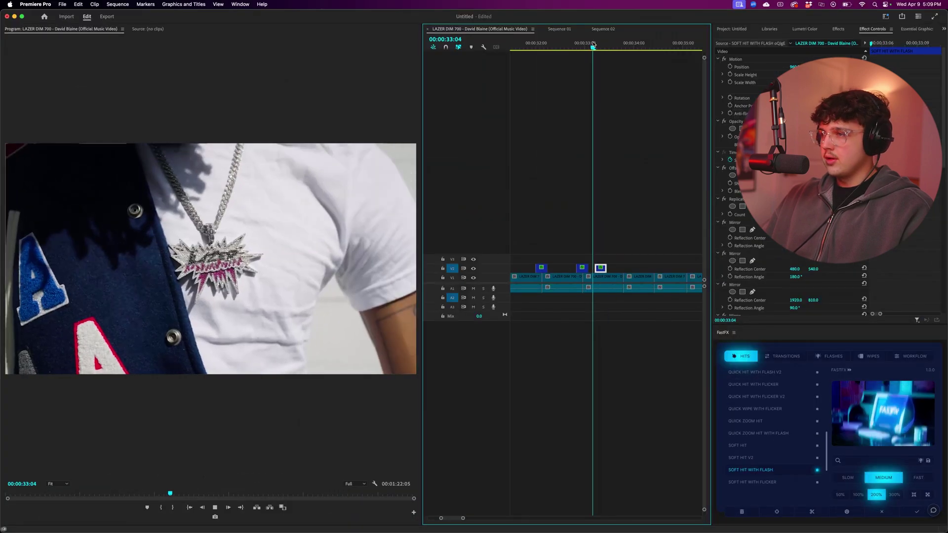
Play back the soft hit and apply the Quick Hit With Flash V2 preset at 00:00:33:20.
{"action": "scroll", "coordinate": [603, 77], "scroll_direction": "right", "scroll_amount": 2}
{"action": "left_click_drag", "start_coordinate": [575, 47], "coordinate": [546, 49]}
{"action": "key", "text": "space"}
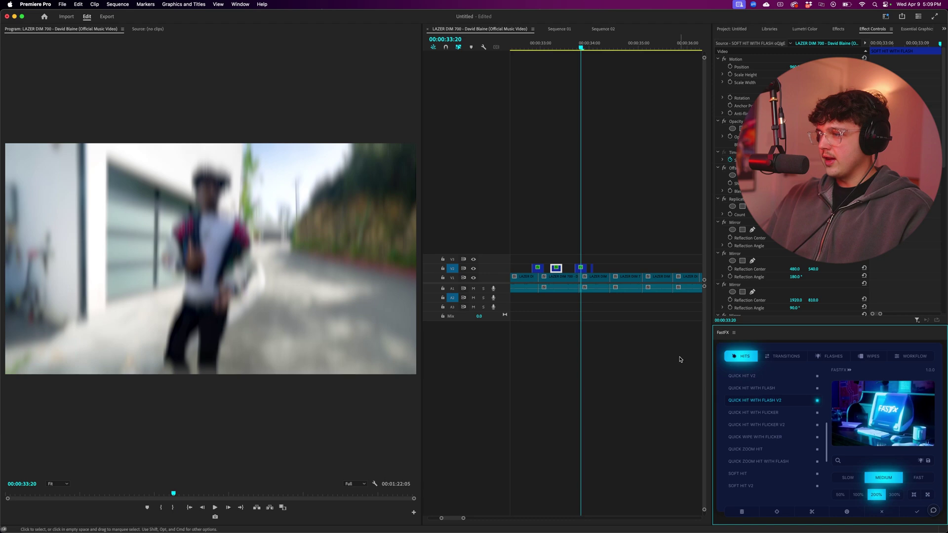
{"action": "left_click_drag", "start_coordinate": [572, 46], "coordinate": [587, 45]}
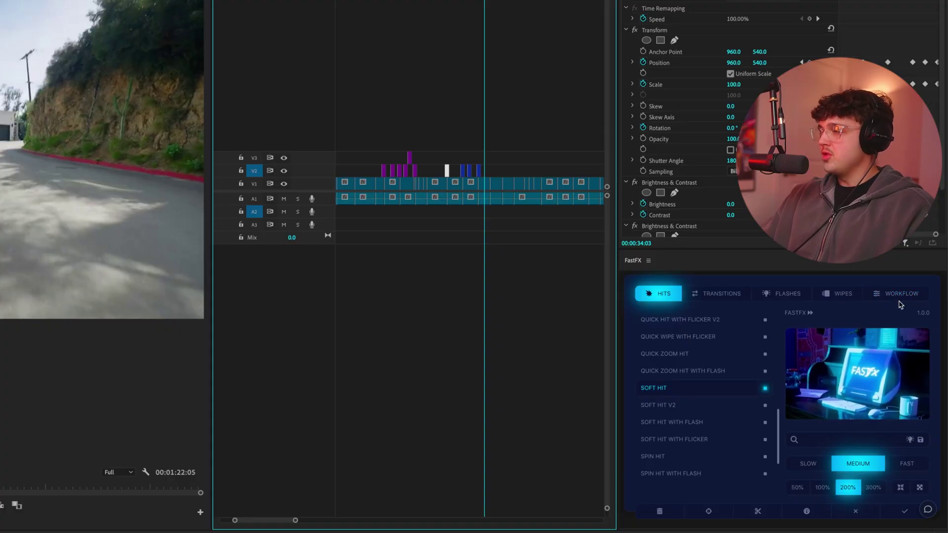
Examine the FastFX workflow tools and its support guide, ticket form and ticket list, and close the support window.
{"action": "left_click", "coordinate": [898, 299]}
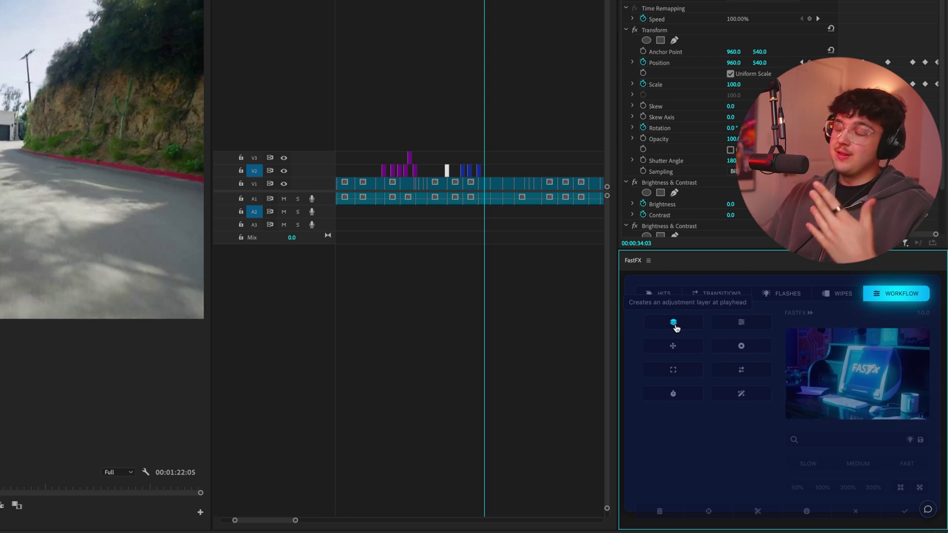
{"action": "scroll", "coordinate": [596, 183], "scroll_direction": "up", "scroll_amount": 2}
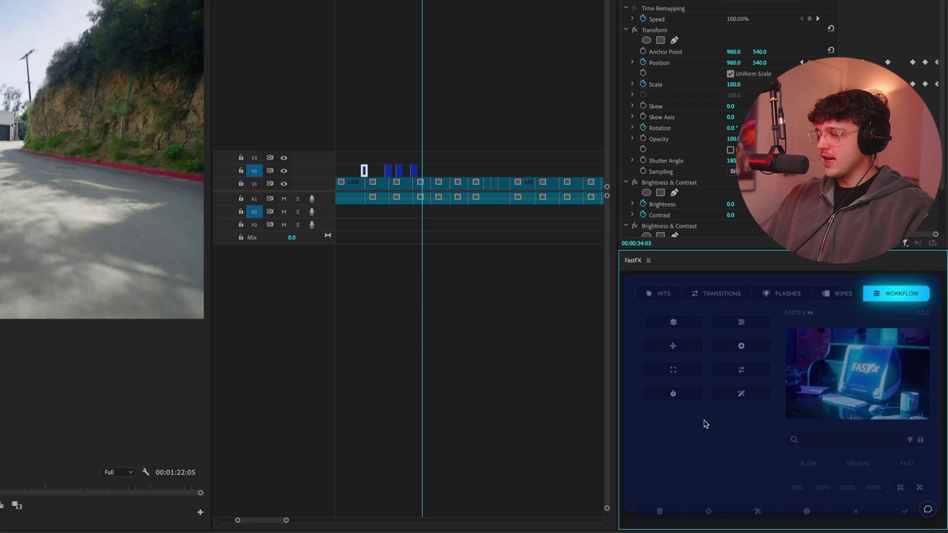
{"action": "left_click", "coordinate": [934, 515]}
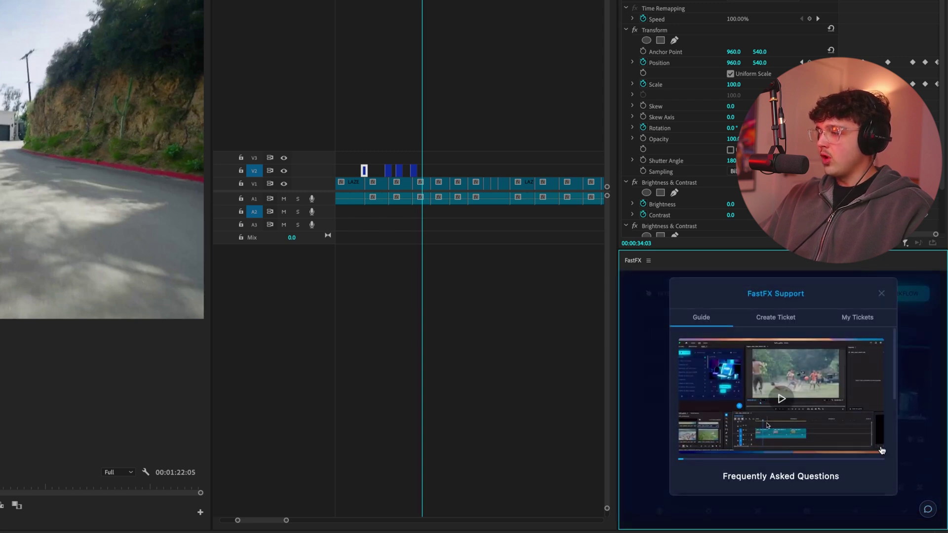
{"action": "scroll", "coordinate": [793, 399], "scroll_direction": "down", "scroll_amount": 5}
{"action": "scroll", "coordinate": [792, 399], "scroll_direction": "down", "scroll_amount": 2}
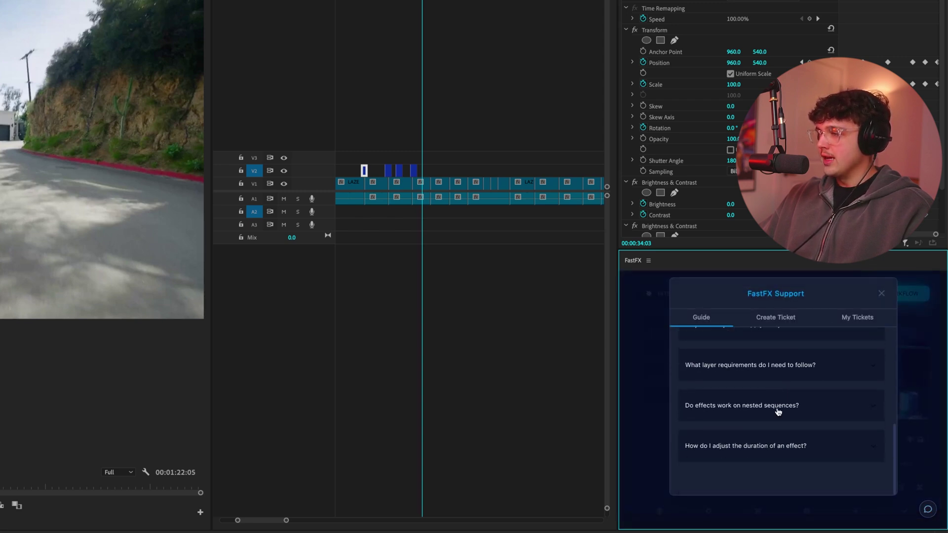
{"action": "left_click", "coordinate": [755, 391]}
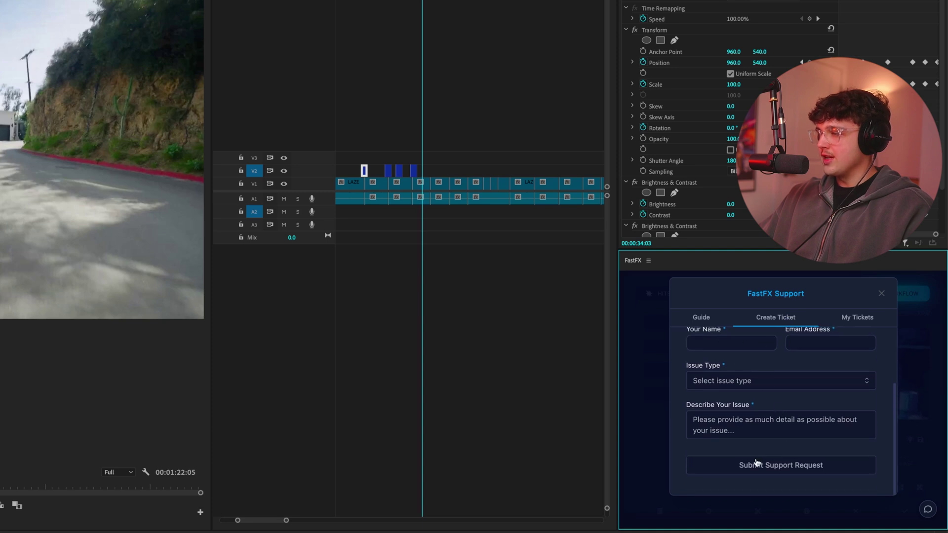
{"action": "left_click", "coordinate": [852, 321]}
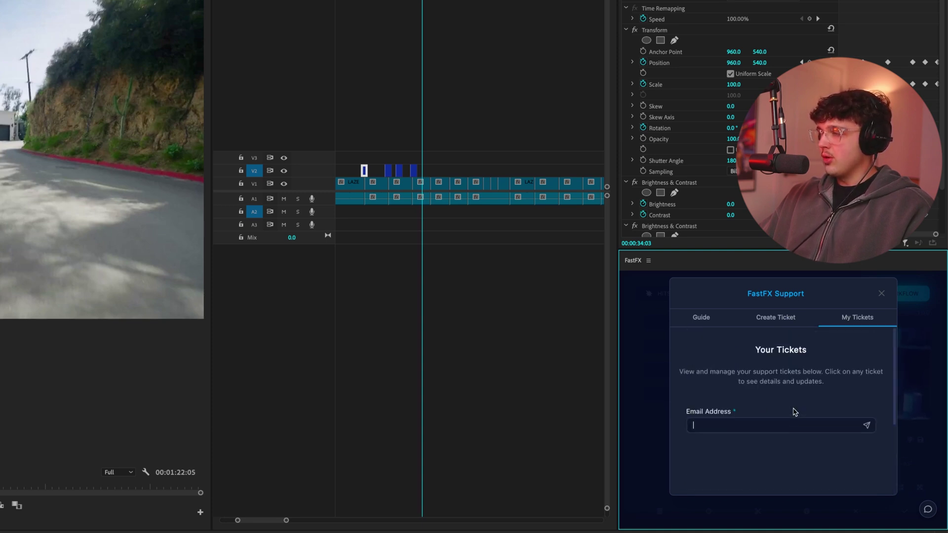
{"action": "left_click", "coordinate": [882, 295]}
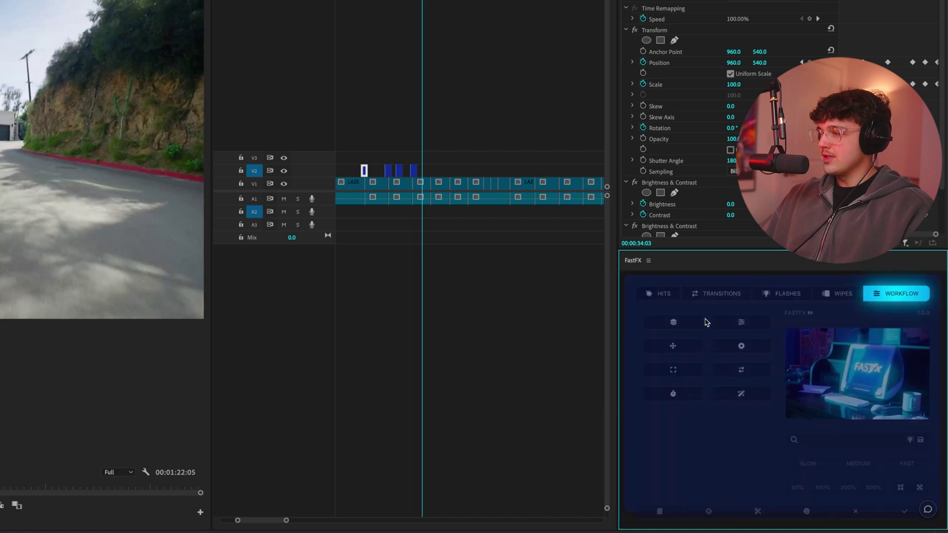